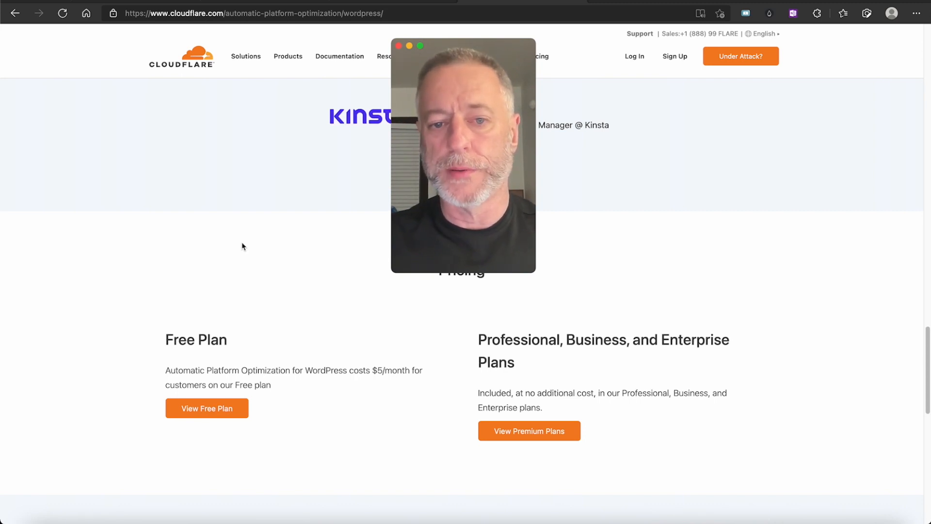
pyautogui.click(410, 46)
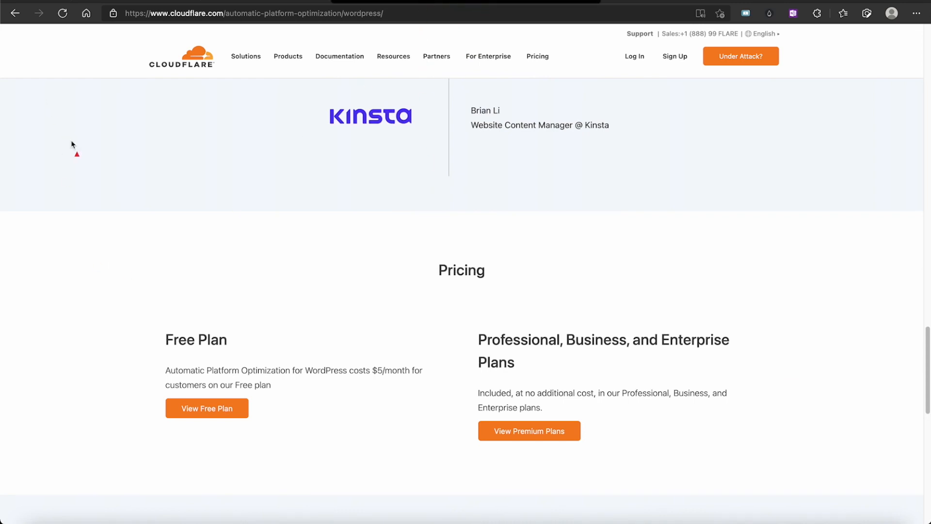
pyautogui.moveTo(73, 144); pyautogui.dragTo(182, 328)
pyautogui.moveTo(320, 295); pyautogui.dragTo(370, 358)
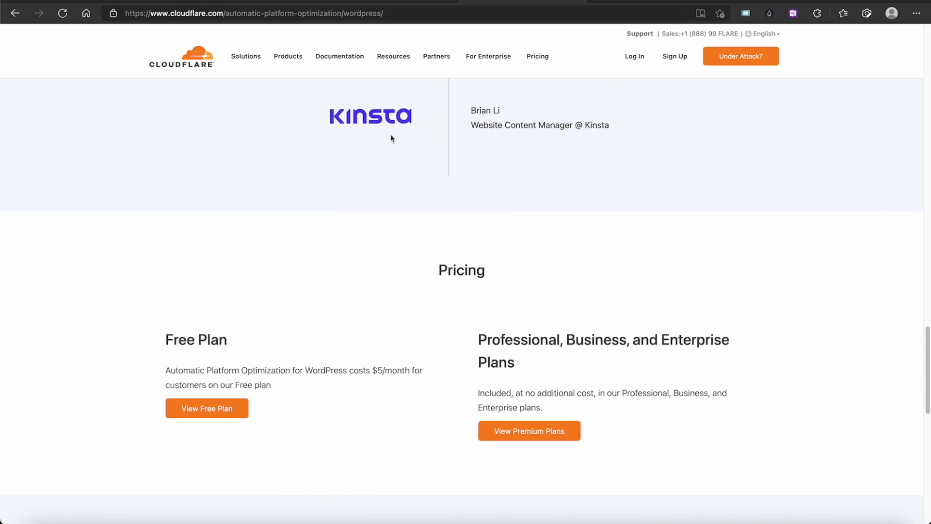
pyautogui.click(418, 2)
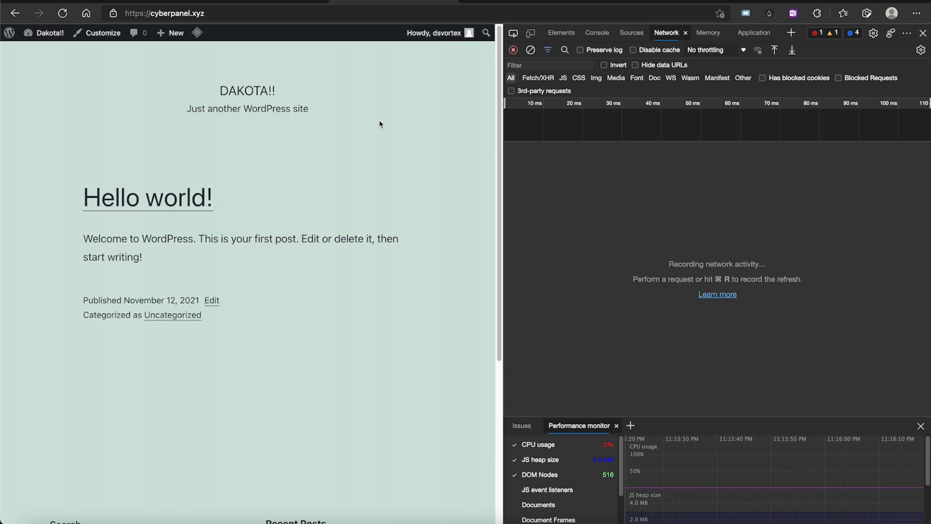
pyautogui.click(469, 2)
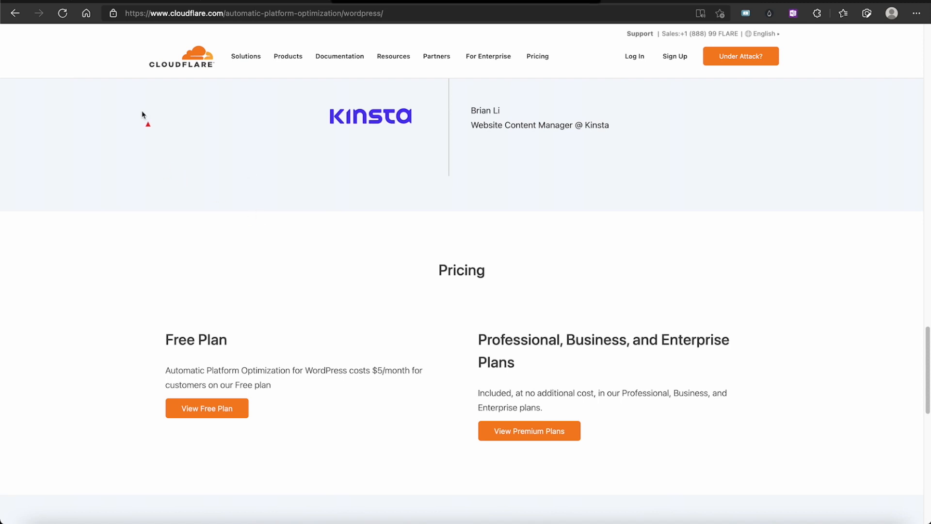
pyautogui.moveTo(143, 114); pyautogui.dragTo(357, 343)
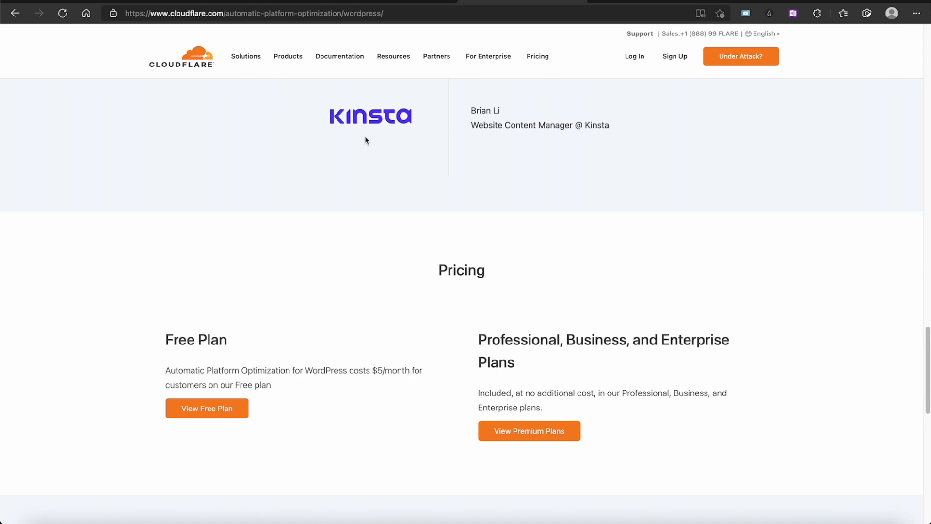
# Reload the cyberpanel.xyz site with network recording on and open the headers of its main document request
pyautogui.click(389, 2)
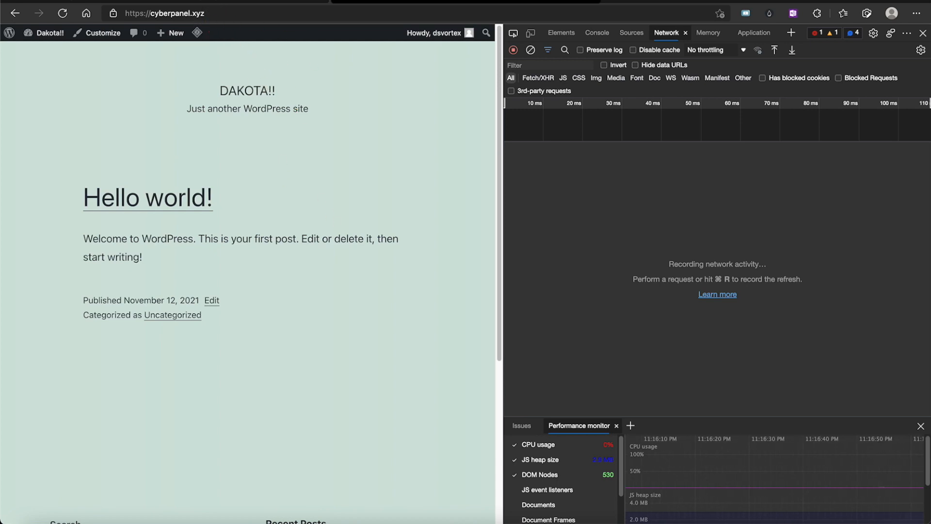
pyautogui.moveTo(513, 174); pyautogui.dragTo(549, 192)
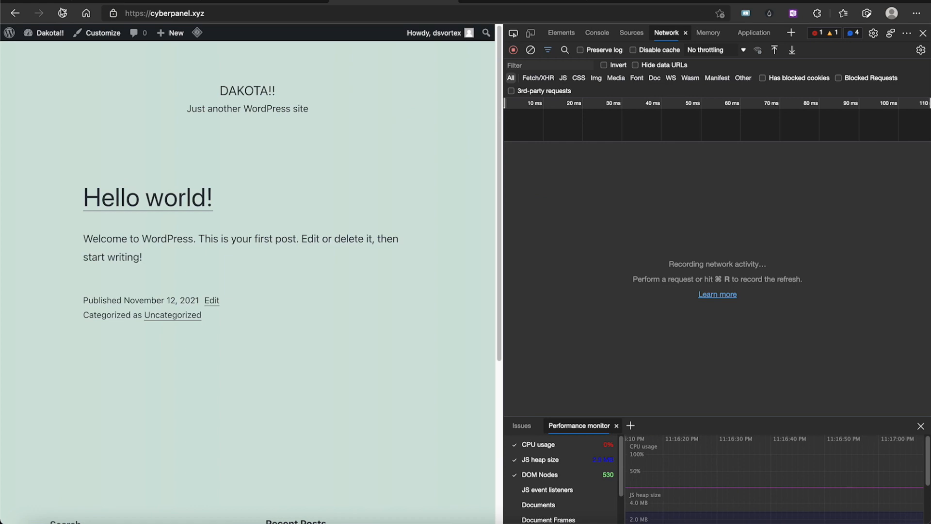
pyautogui.click(62, 13)
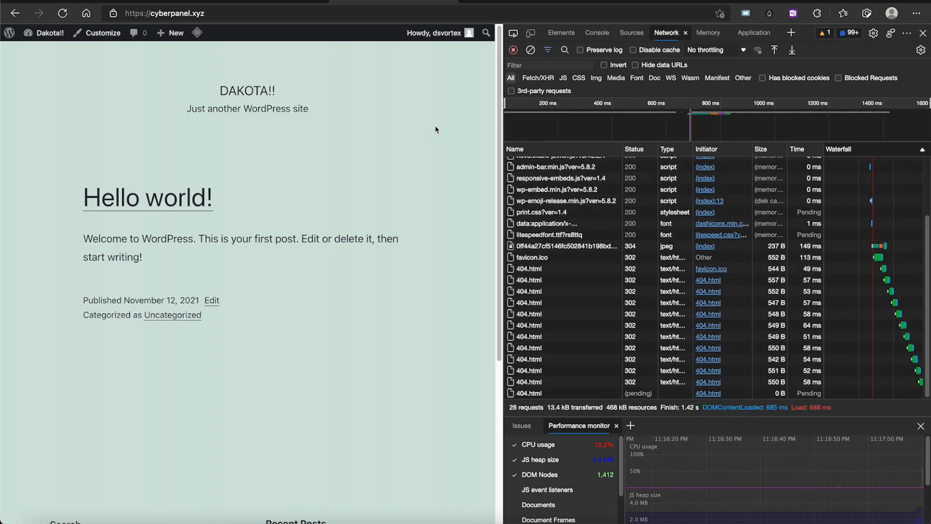
pyautogui.scroll(5, 552, 199)
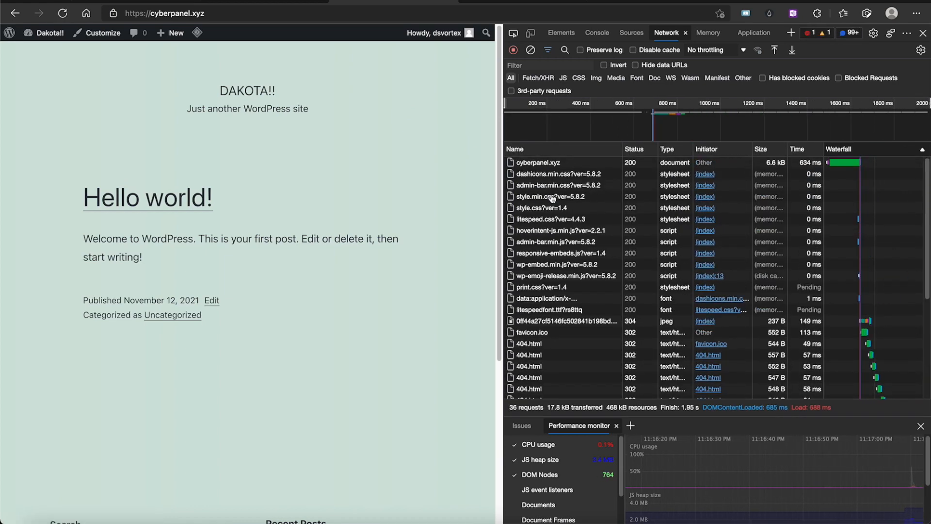
pyautogui.click(542, 164)
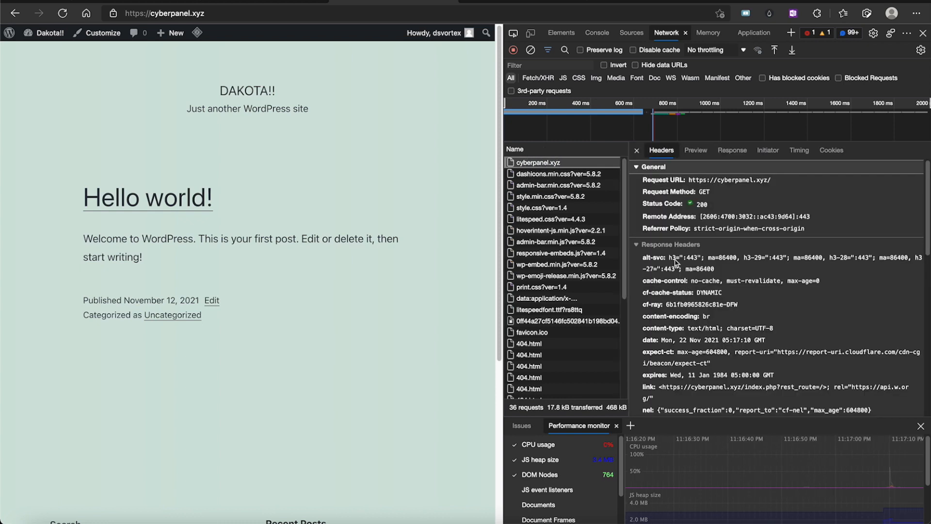
# Examine the cf-cache-status and x-litespeed-cache response headers of the cyberpanel.xyz document request
pyautogui.scroll(-1, 676, 262)
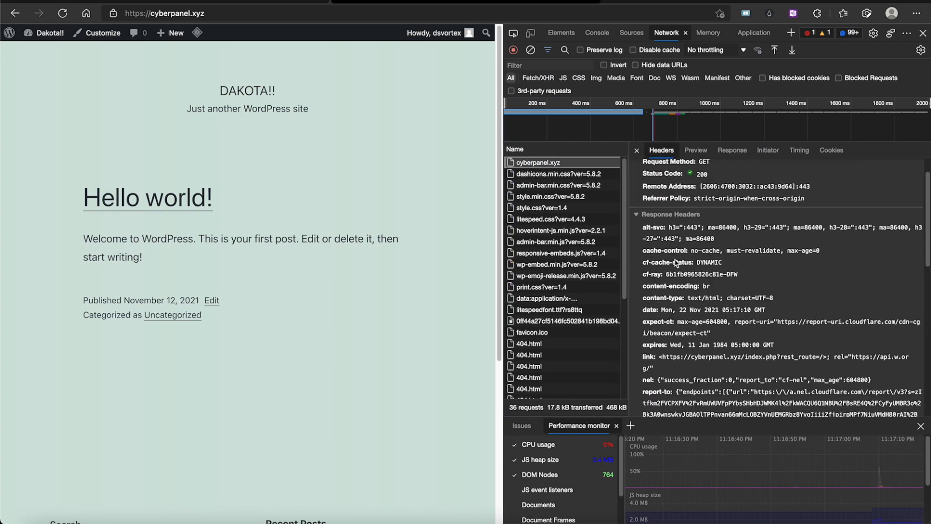
pyautogui.moveTo(543, 255); pyautogui.dragTo(629, 265)
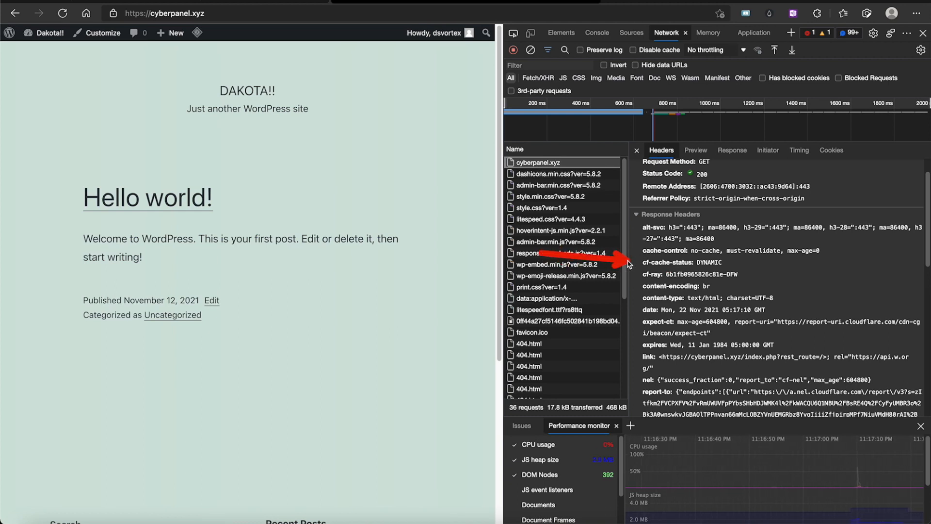
pyautogui.scroll(-5, 658, 283)
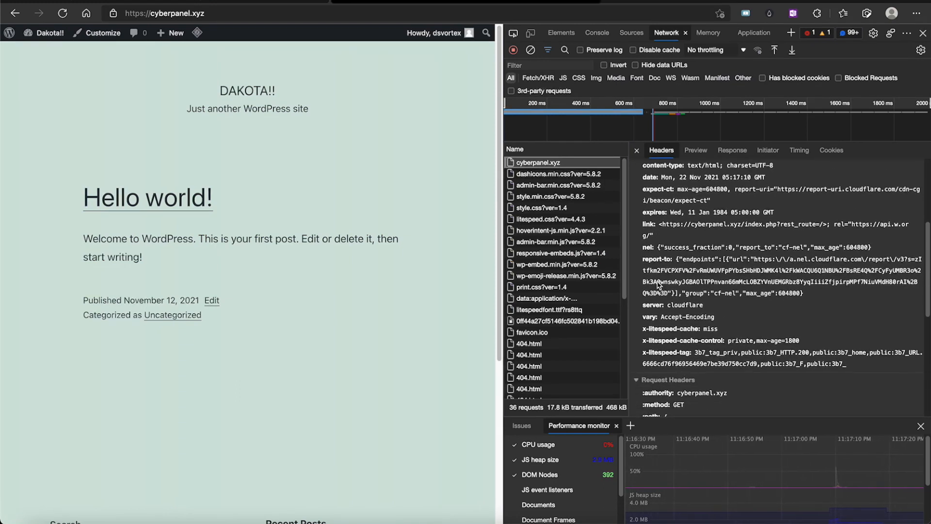
pyautogui.moveTo(506, 322); pyautogui.dragTo(633, 329)
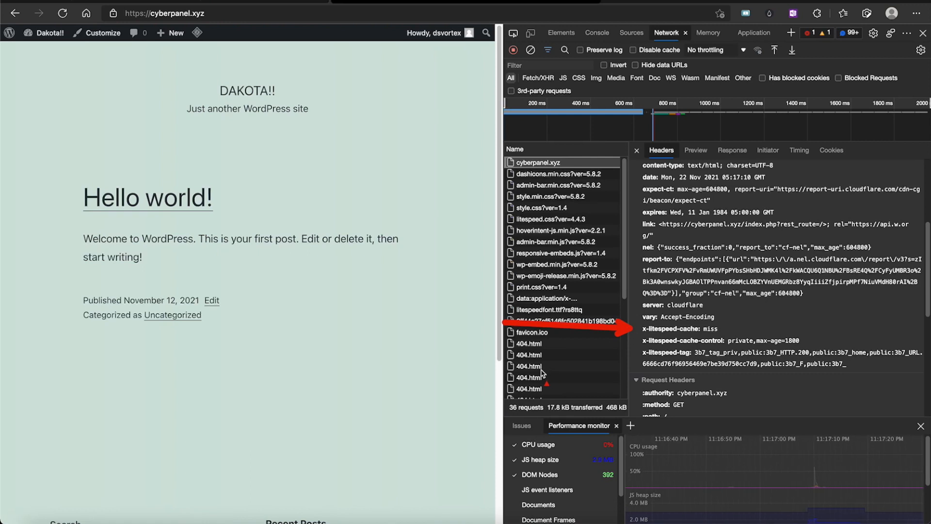
pyautogui.moveTo(542, 372); pyautogui.dragTo(637, 308)
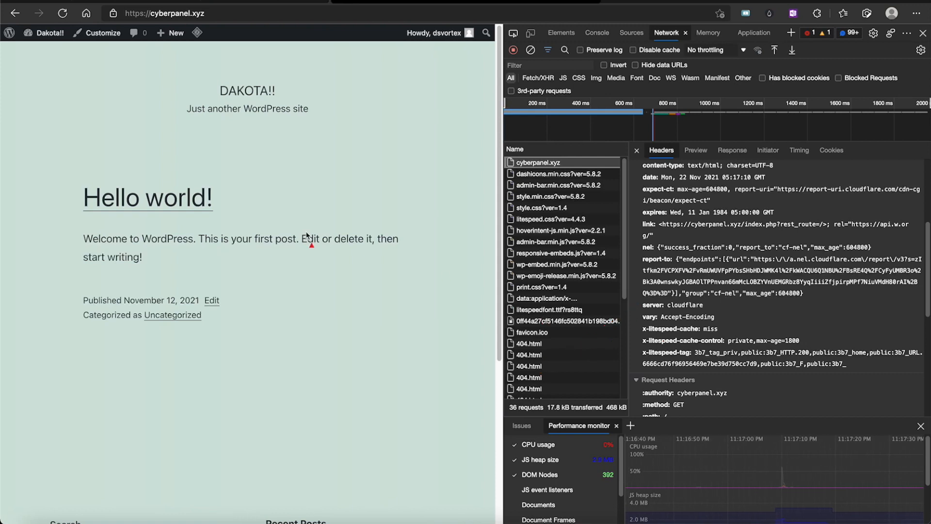
# Reload the site again and check the x-litespeed-cache response header of its new document request
pyautogui.click(62, 13)
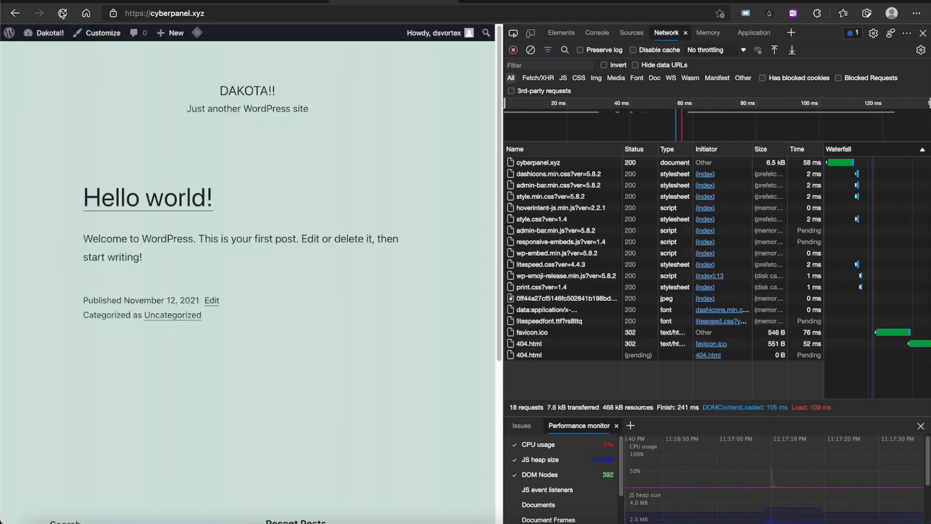
pyautogui.scroll(5, 562, 243)
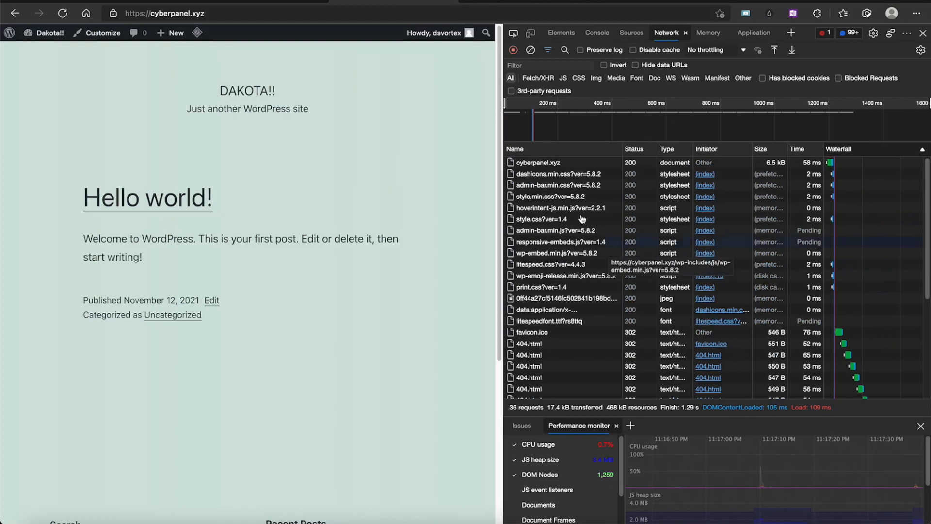
pyautogui.click(545, 163)
pyautogui.scroll(-5, 691, 306)
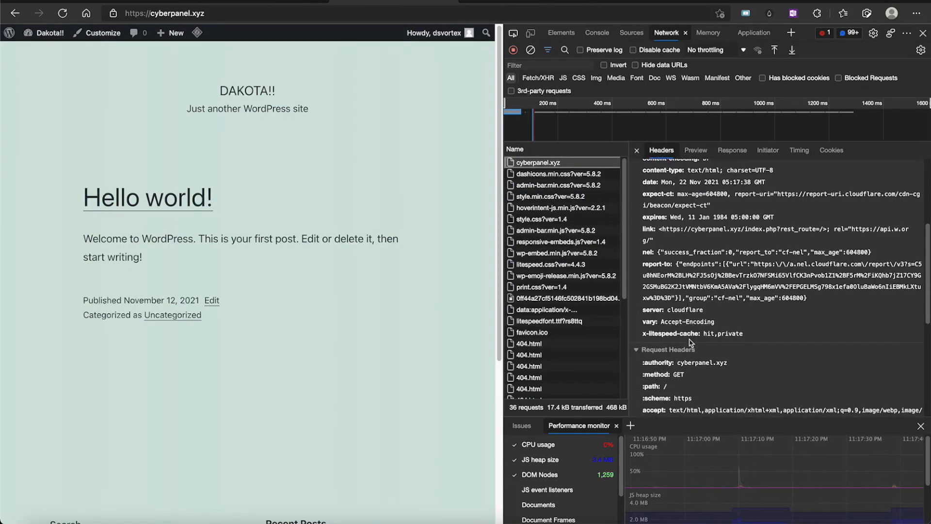
pyautogui.moveTo(412, 285); pyautogui.dragTo(645, 322)
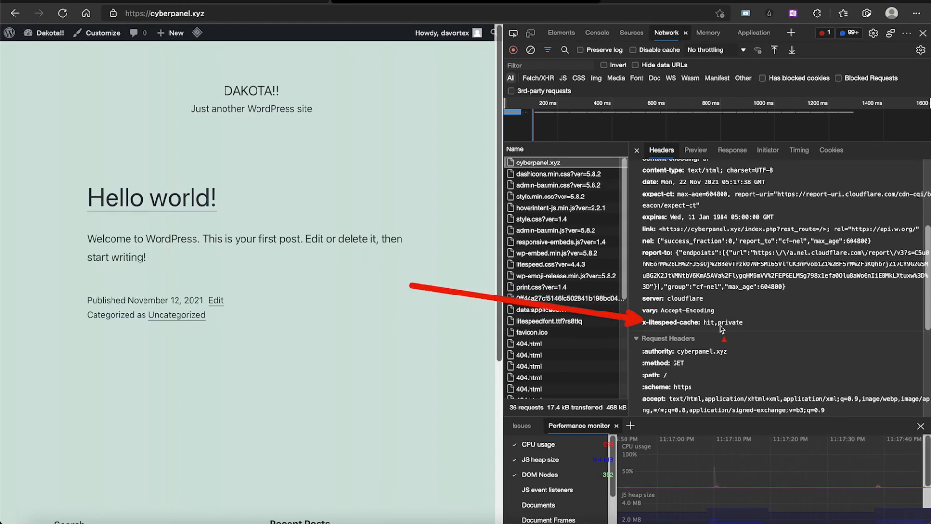
# Compare the server header with the x-litespeed-cache header and close the developer tools
pyautogui.moveTo(758, 358); pyautogui.dragTo(740, 334)
pyautogui.moveTo(383, 122); pyautogui.dragTo(446, 46)
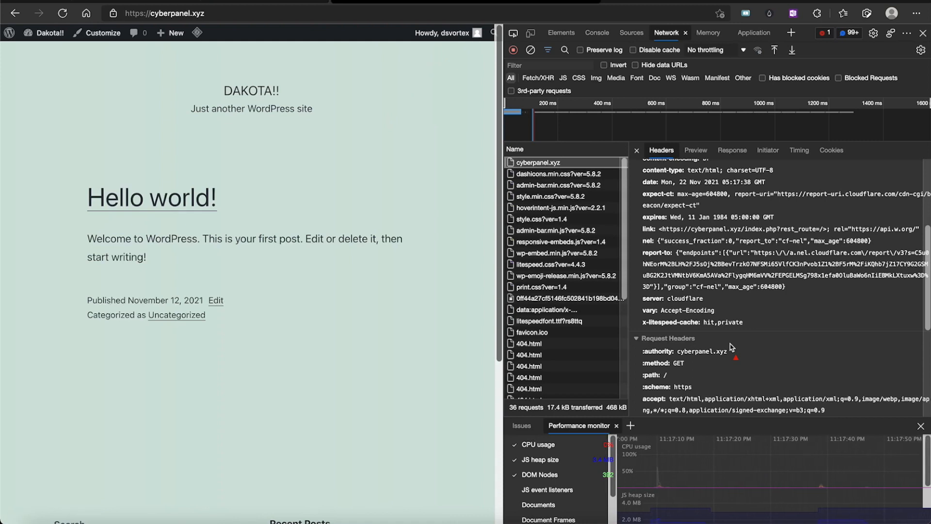
pyautogui.moveTo(815, 345); pyautogui.dragTo(754, 329)
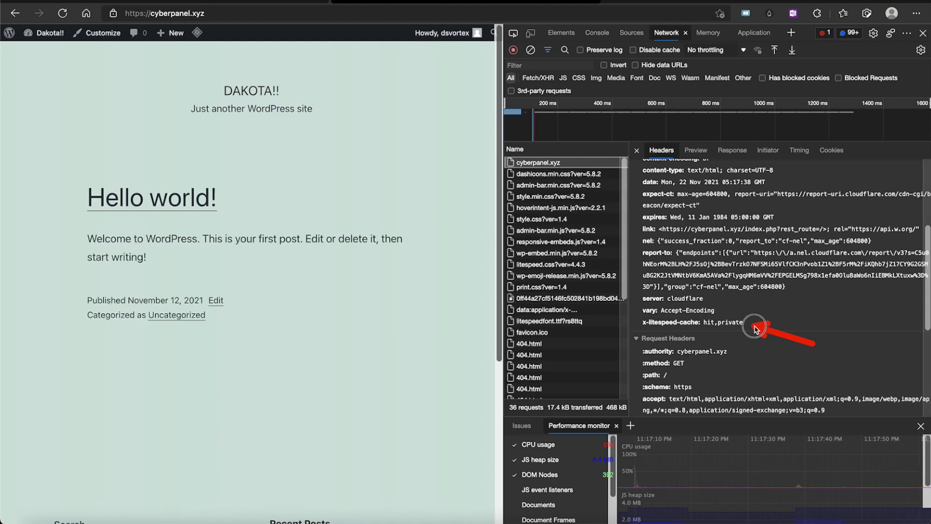
pyautogui.moveTo(786, 304); pyautogui.dragTo(719, 303)
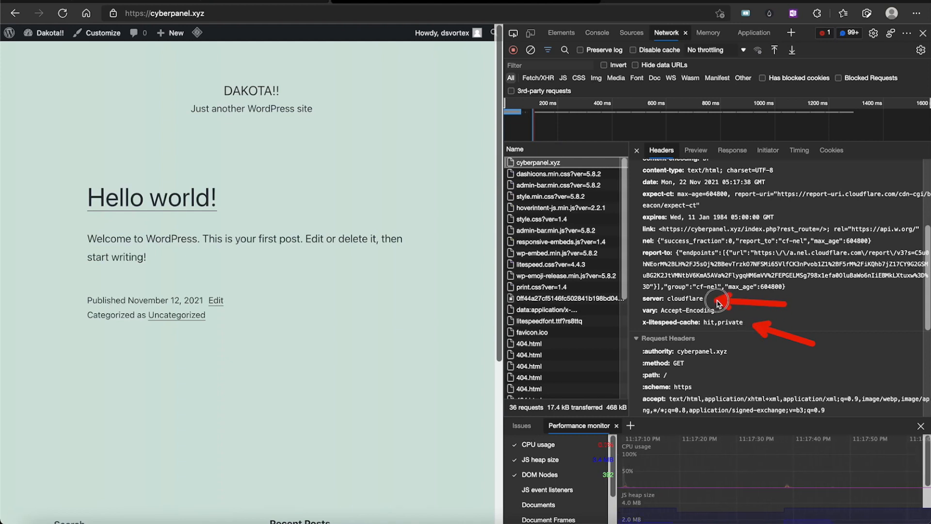
pyautogui.moveTo(719, 303); pyautogui.dragTo(719, 303)
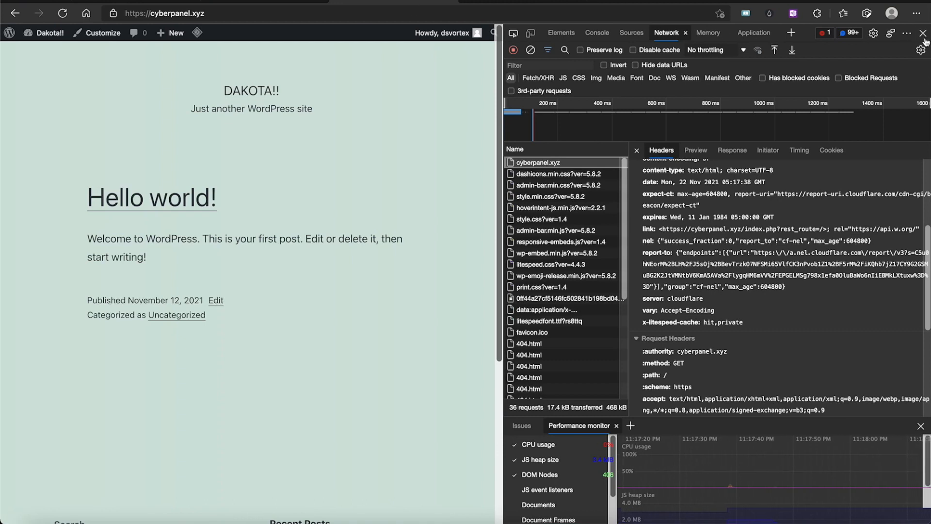
pyautogui.click(922, 34)
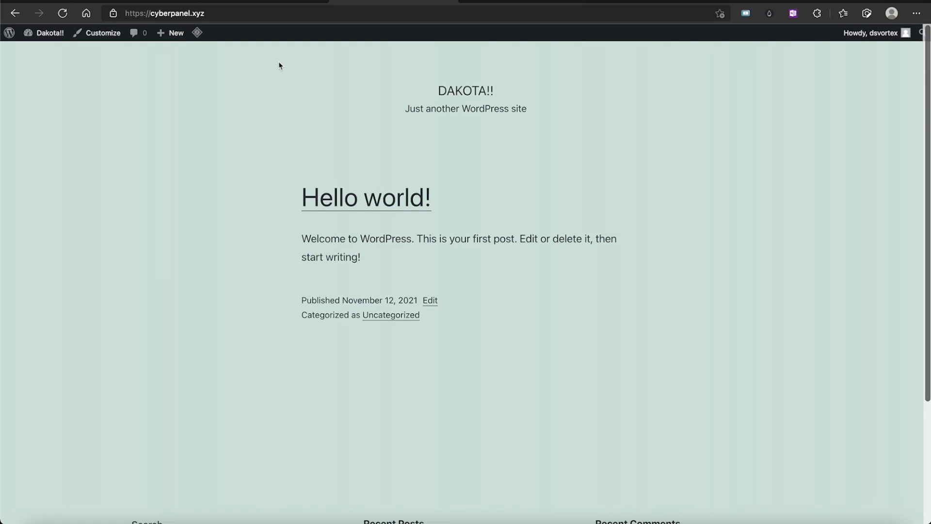
pyautogui.click(241, 12)
pyautogui.click(242, 12)
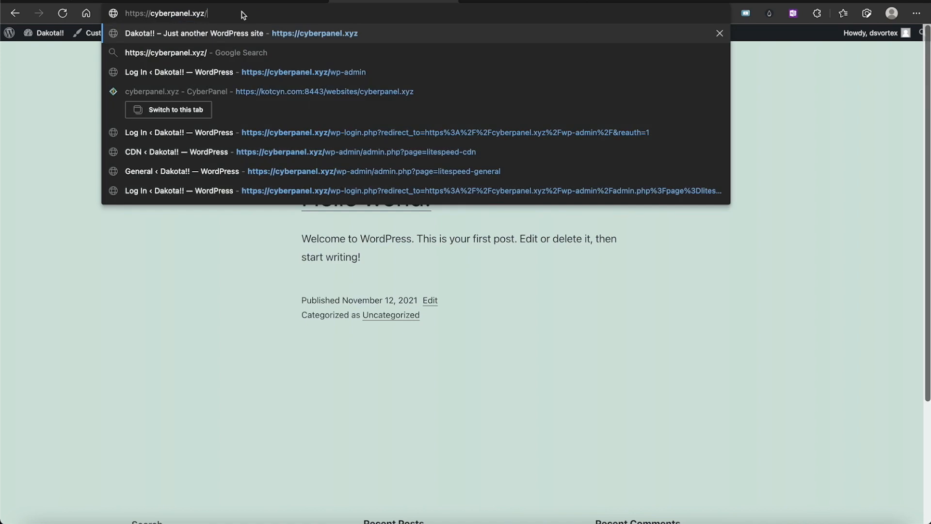
pyautogui.write('wp-')
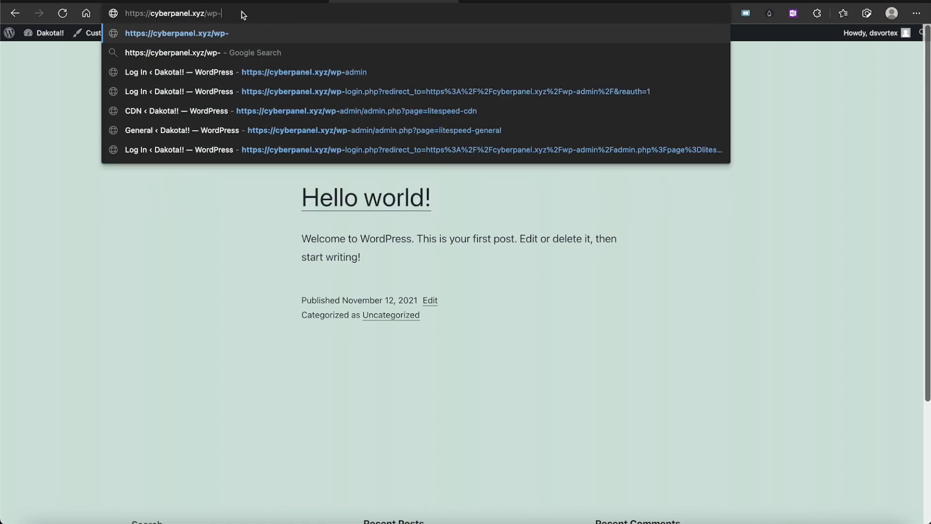
pyautogui.write('ad')
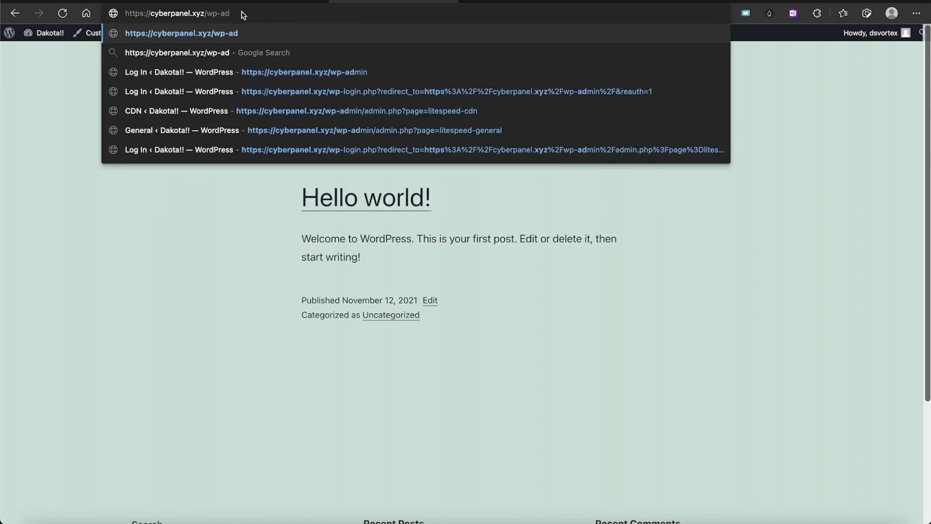
pyautogui.write('min')
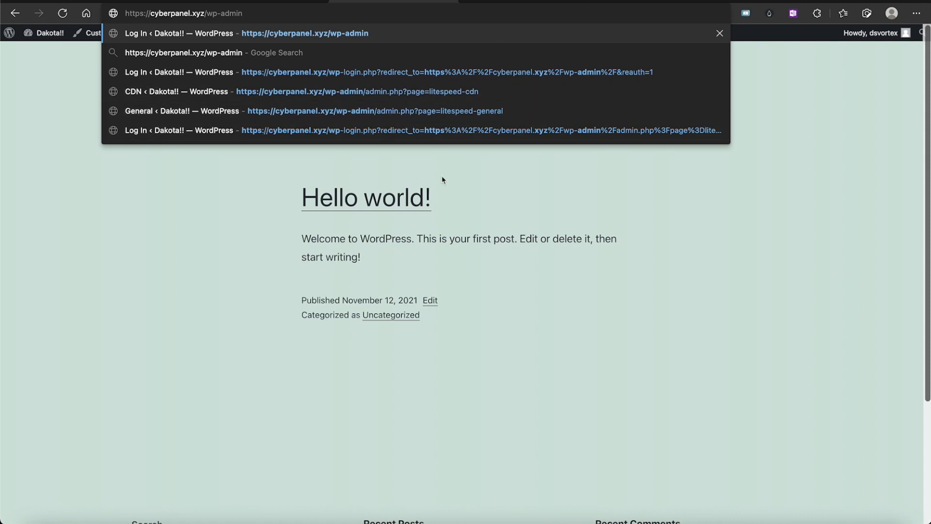
pyautogui.click(461, 188)
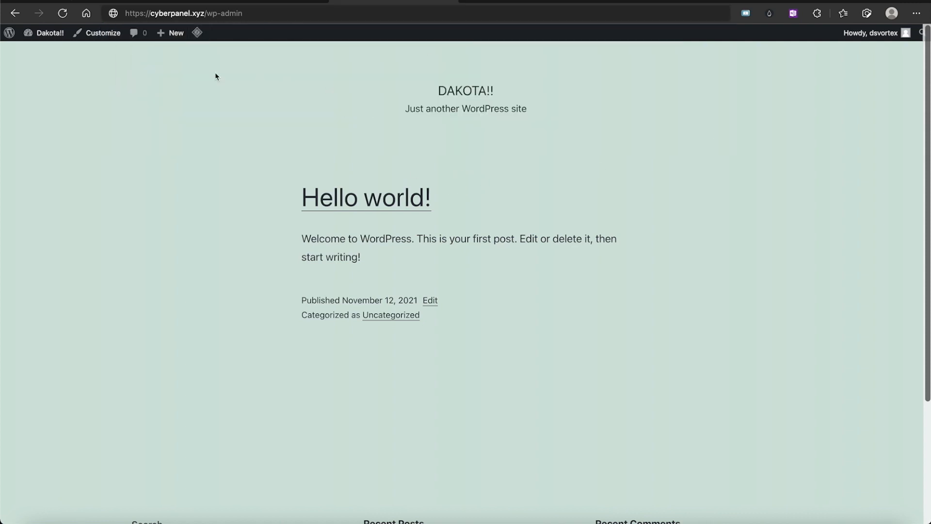
# Open the site's WordPress admin dashboard and go to the LiteSpeed Cache plugin's dashboard
pyautogui.moveTo(43, 33)
pyautogui.click(39, 52)
pyautogui.scroll(-4, 281, 324)
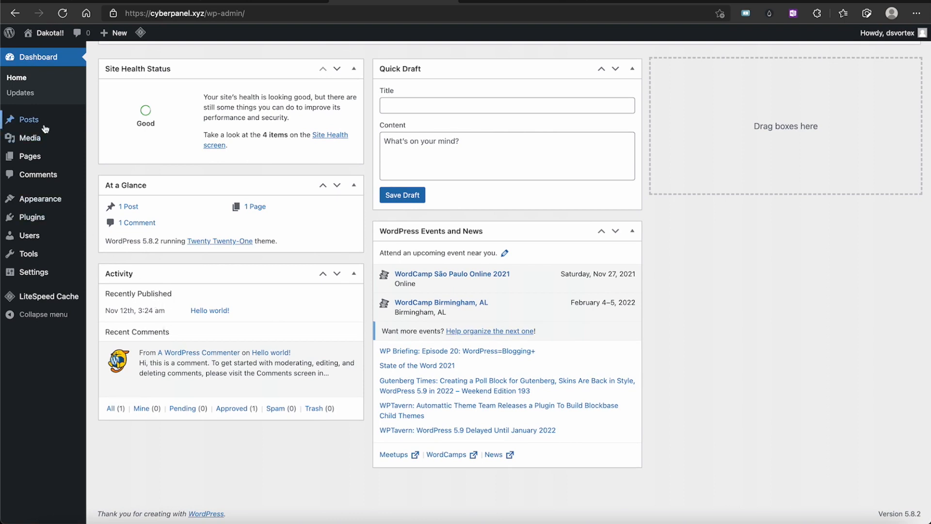
pyautogui.moveTo(37, 304)
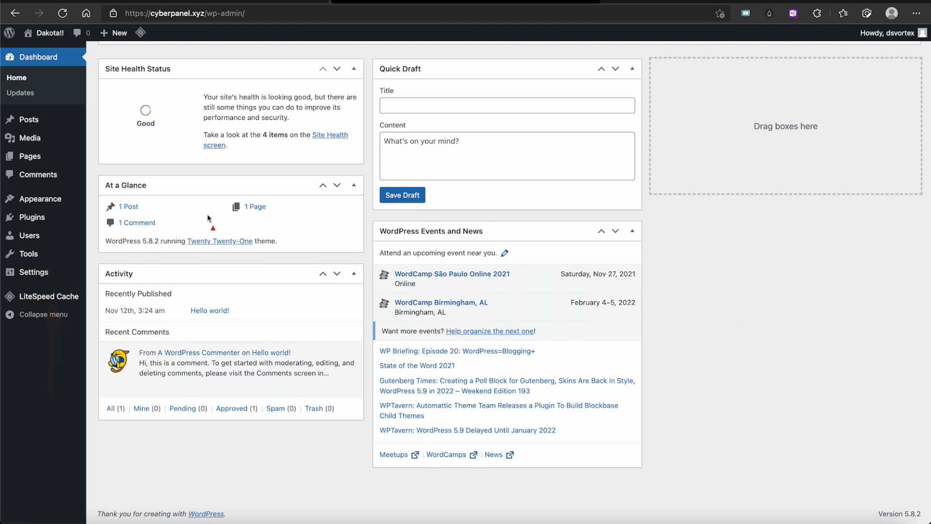
pyautogui.click(57, 299)
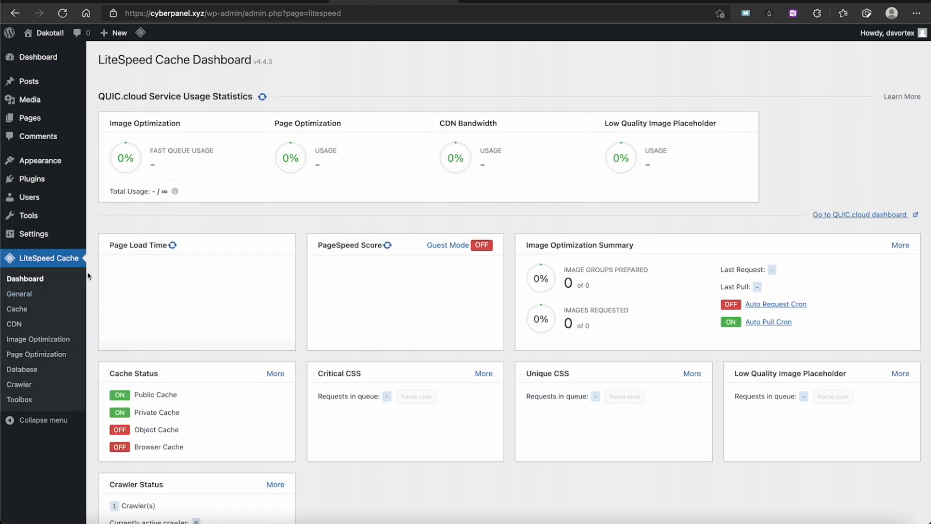
# Request a domain key in LiteSpeed Cache's General settings and refresh the page to check its approval
pyautogui.click(26, 296)
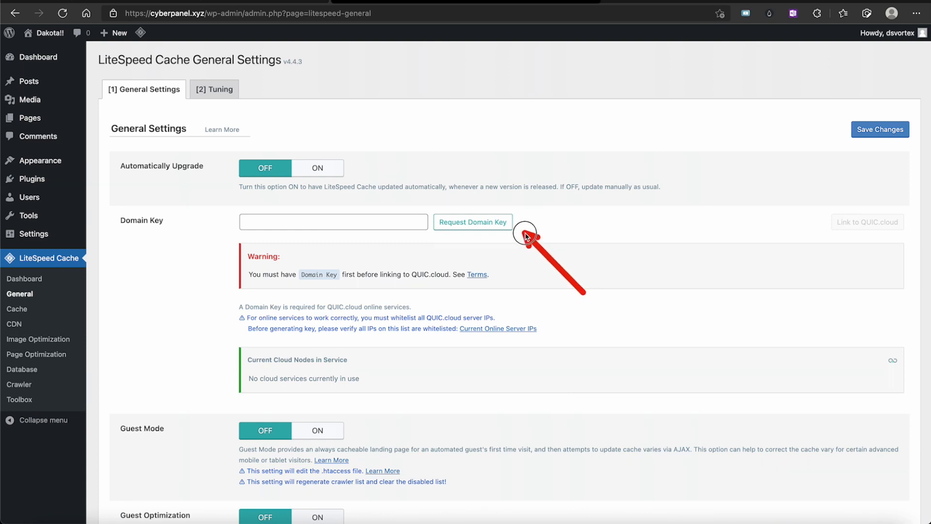
pyautogui.click(496, 225)
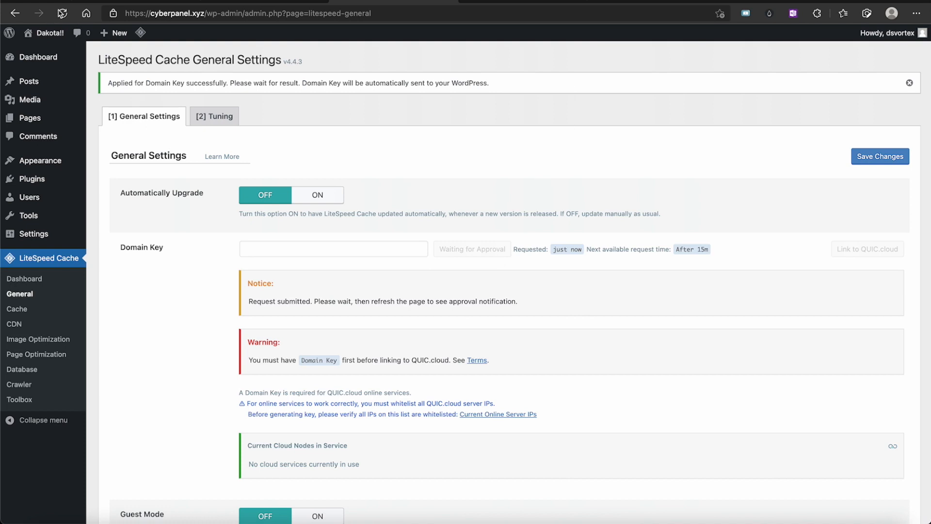
pyautogui.click(62, 14)
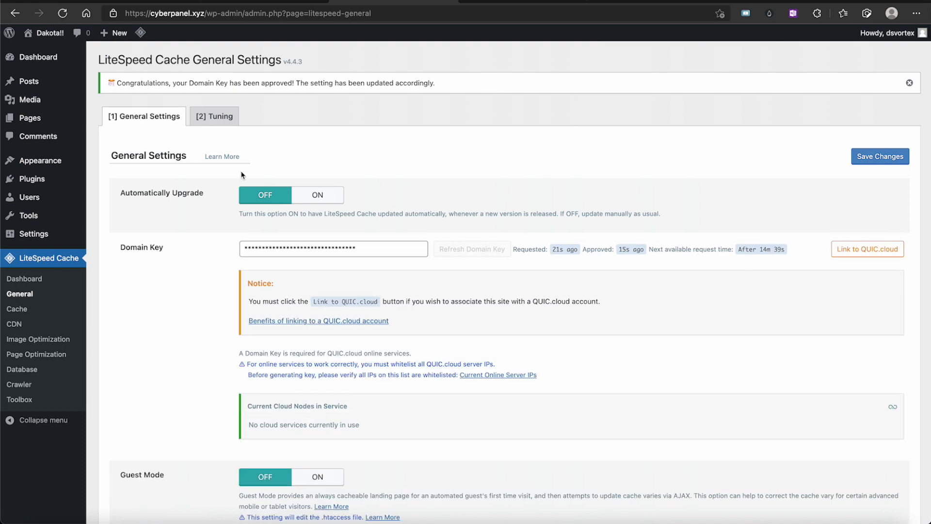
# Link the site to QUIC.cloud, signing in with the account's email address and password
pyautogui.hotkey('ctrl', 'a')
pyautogui.moveTo(397, 303); pyautogui.dragTo(363, 253)
pyautogui.moveTo(775, 352); pyautogui.dragTo(835, 264)
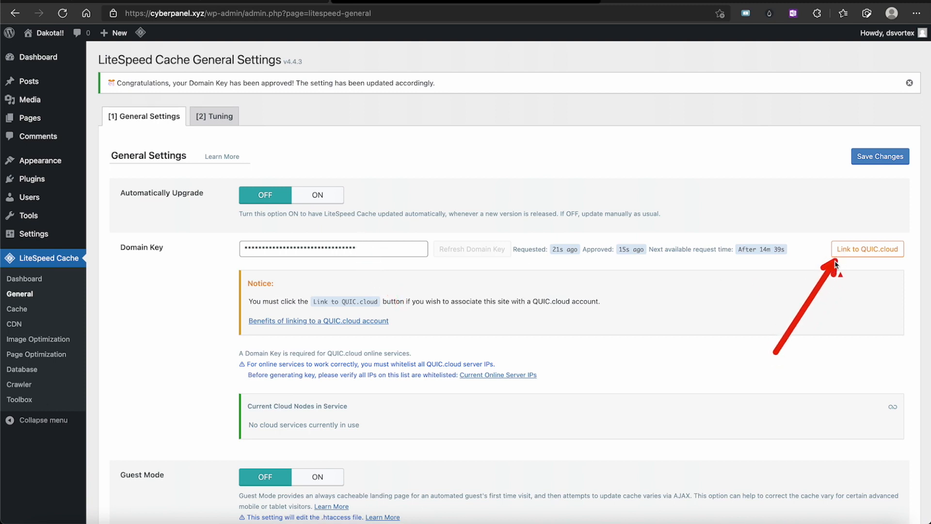
pyautogui.click(861, 248)
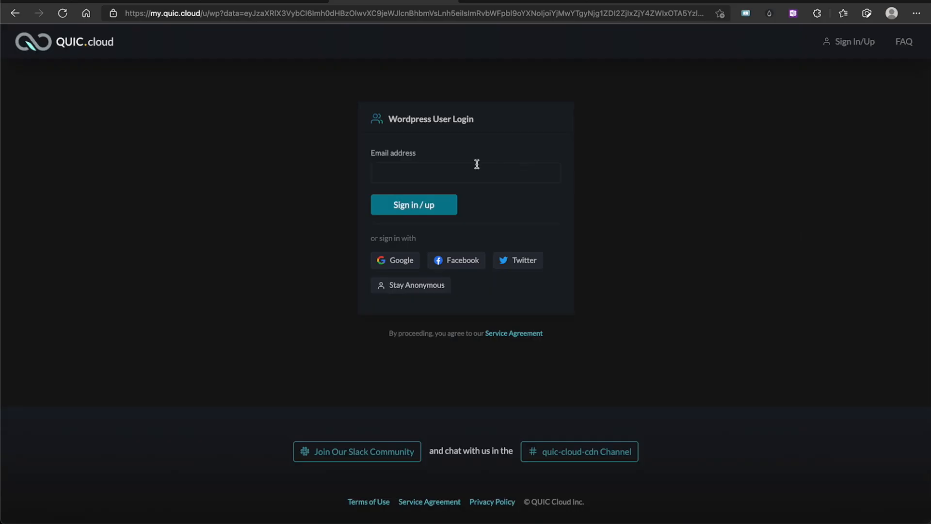
pyautogui.click(412, 167)
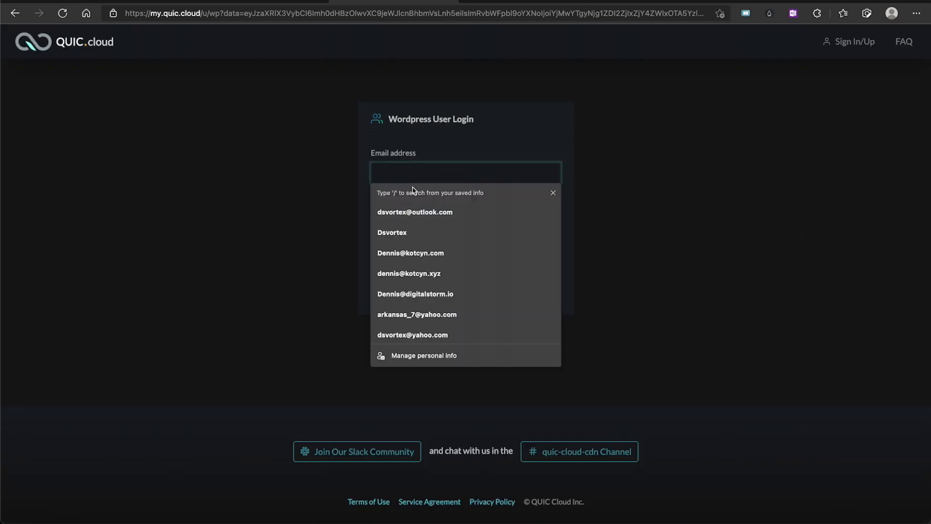
pyautogui.click(414, 212)
pyautogui.click(414, 209)
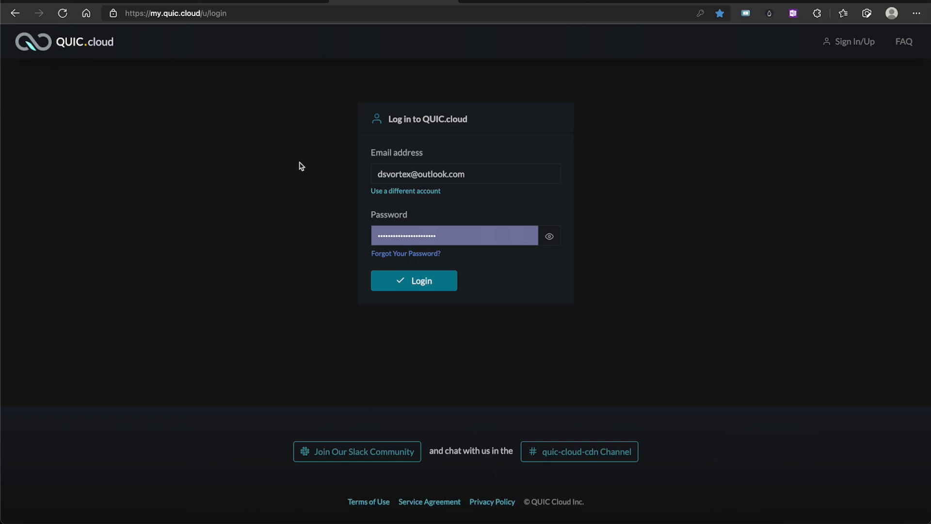
pyautogui.click(415, 285)
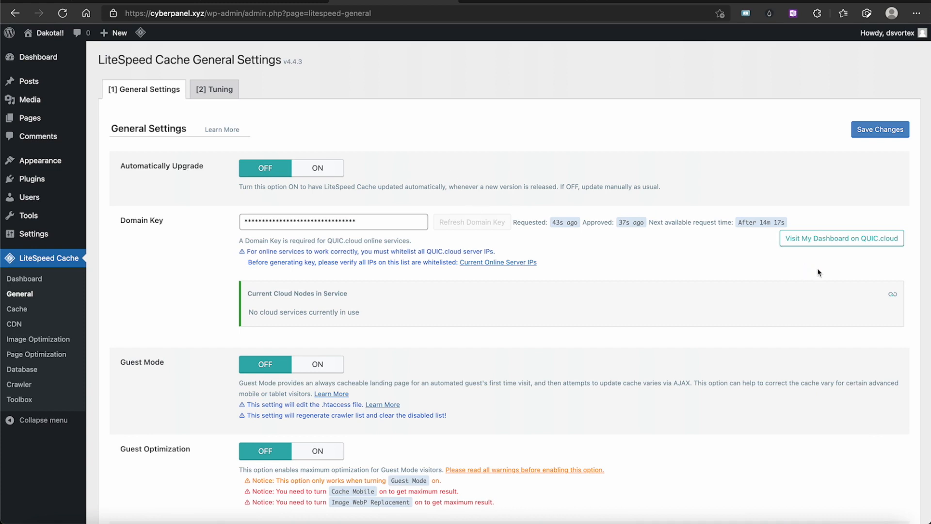
# Open the site's QUIC.cloud dashboard and check the CDN overview and its notice about the LSCWP plugin
pyautogui.click(839, 241)
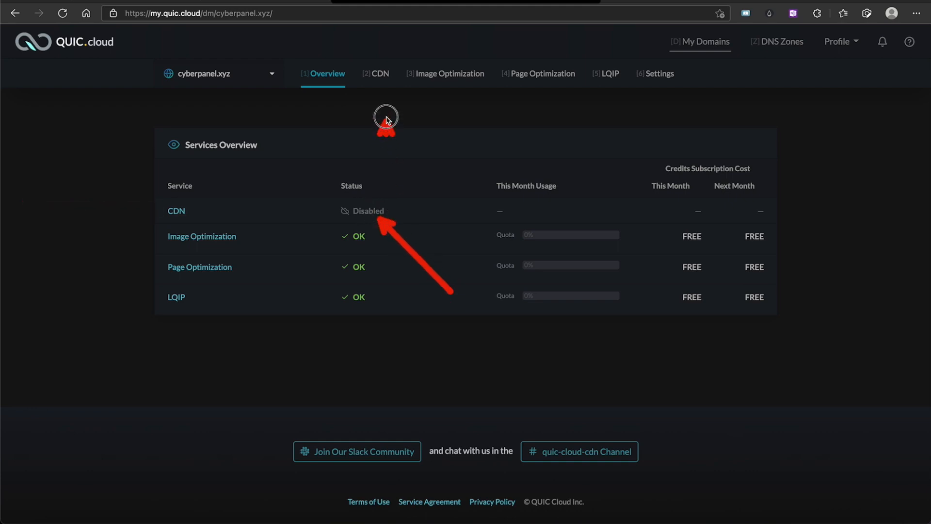
pyautogui.click(378, 80)
pyautogui.click(378, 81)
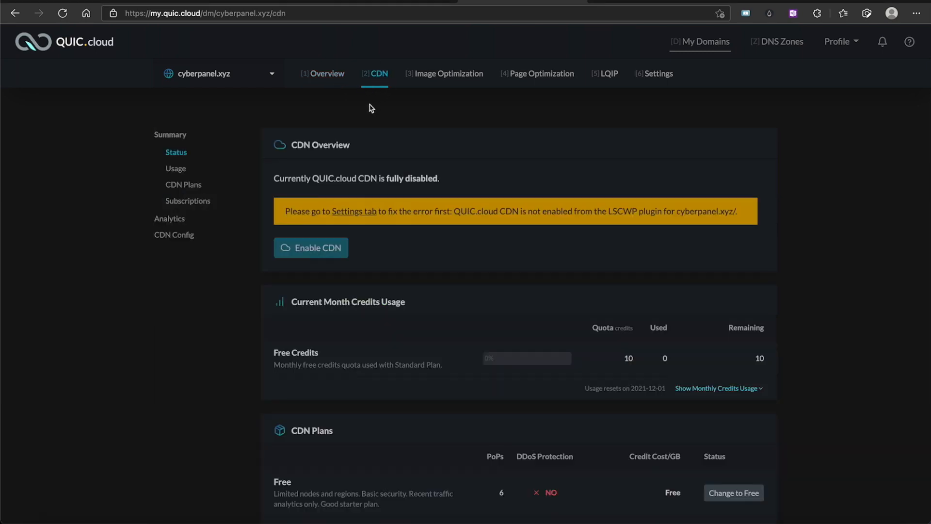
pyautogui.hotkey('ctrl', 'alt', 'a')
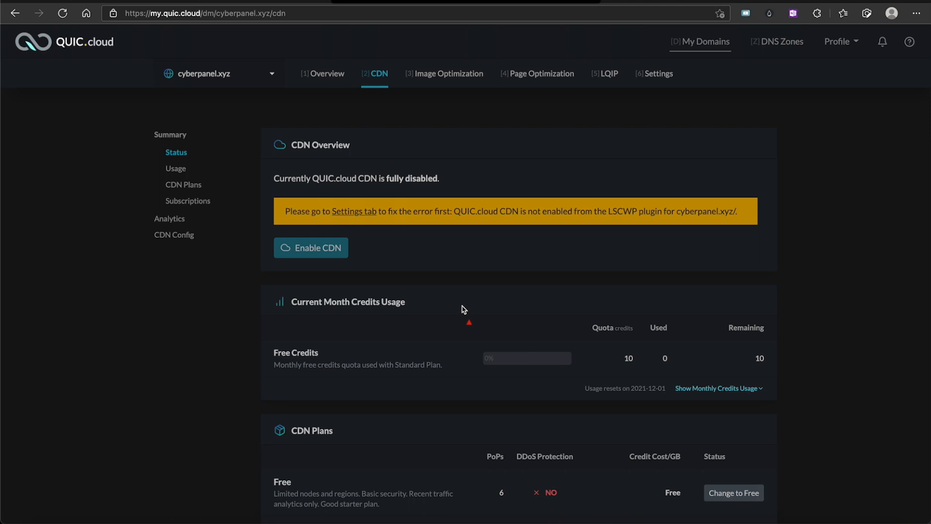
pyautogui.moveTo(452, 301)
pyautogui.mouseDown()
pyautogui.moveTo(420, 296)
pyautogui.moveTo(426, 255)
pyautogui.moveTo(366, 258)
pyautogui.mouseUp()
pyautogui.moveTo(546, 267)
pyautogui.mouseDown()
pyautogui.moveTo(407, 216)
pyautogui.moveTo(386, 223)
pyautogui.mouseUp()
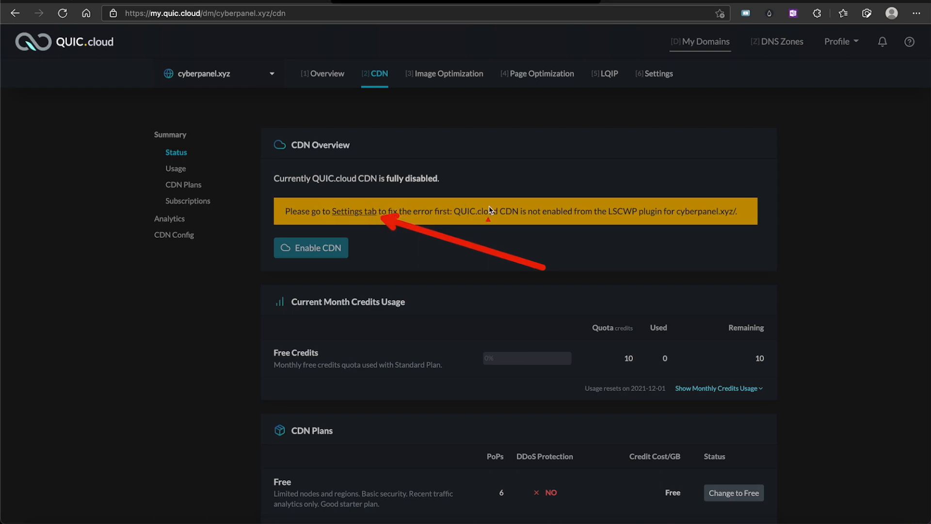
pyautogui.moveTo(611, 271); pyautogui.dragTo(619, 224)
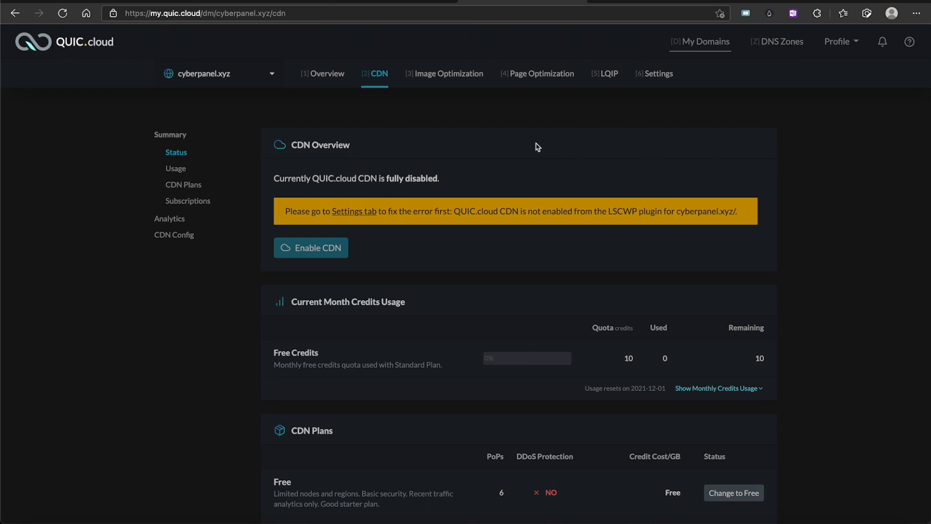
# Follow the CDN notice to the domain's settings and read the linked documentation on the plugin's CDN settings
pyautogui.click(355, 212)
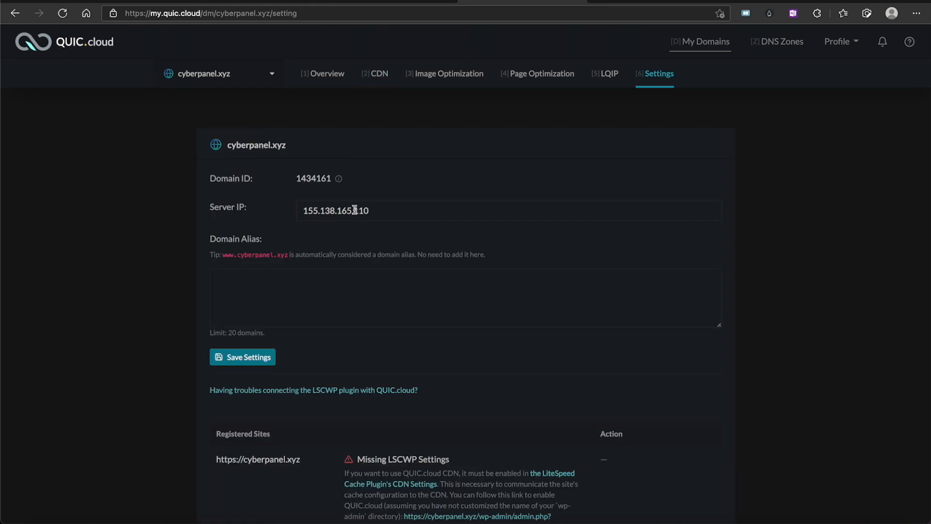
pyautogui.scroll(-5, 434, 246)
pyautogui.scroll(4, 437, 243)
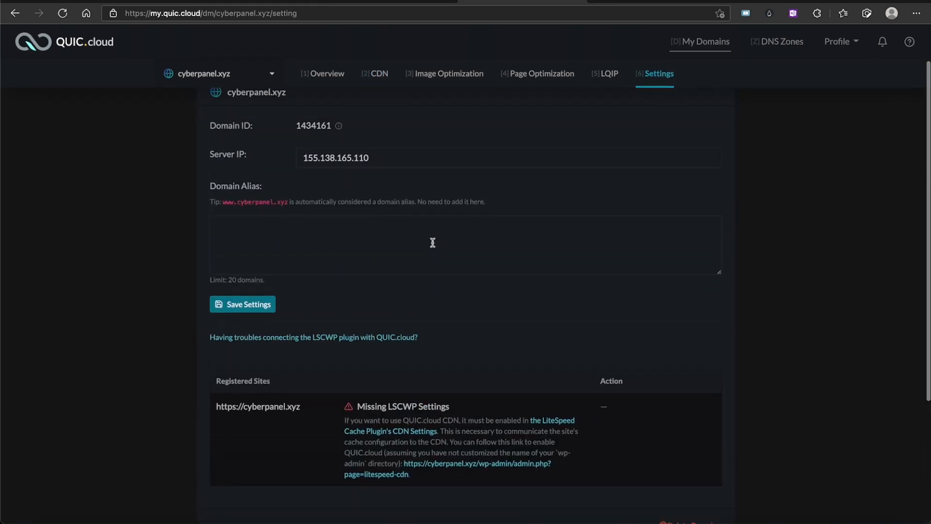
pyautogui.click(383, 434)
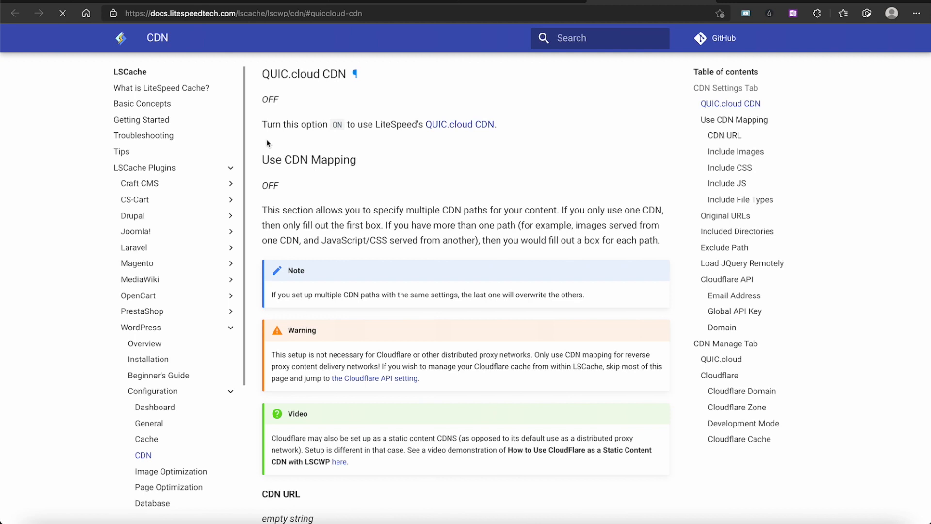
pyautogui.scroll(-3, 498, 237)
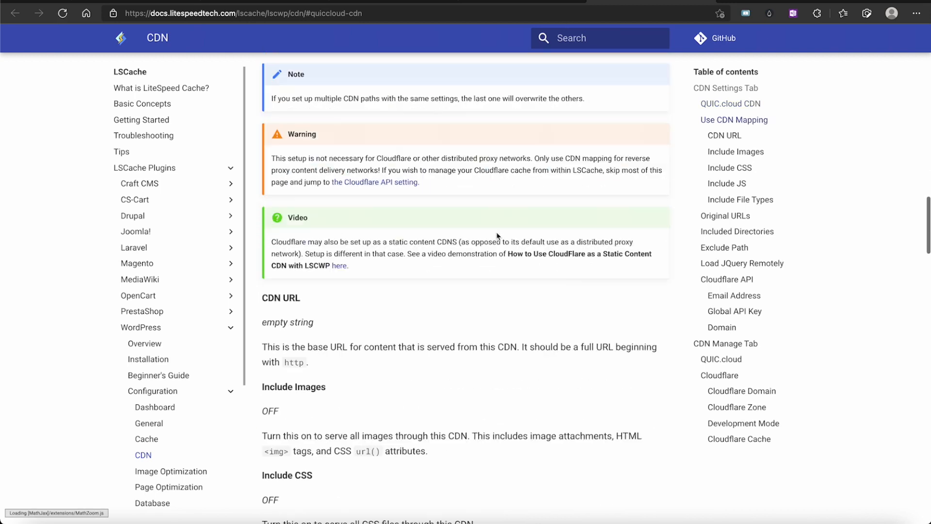
pyautogui.scroll(-1, 498, 237)
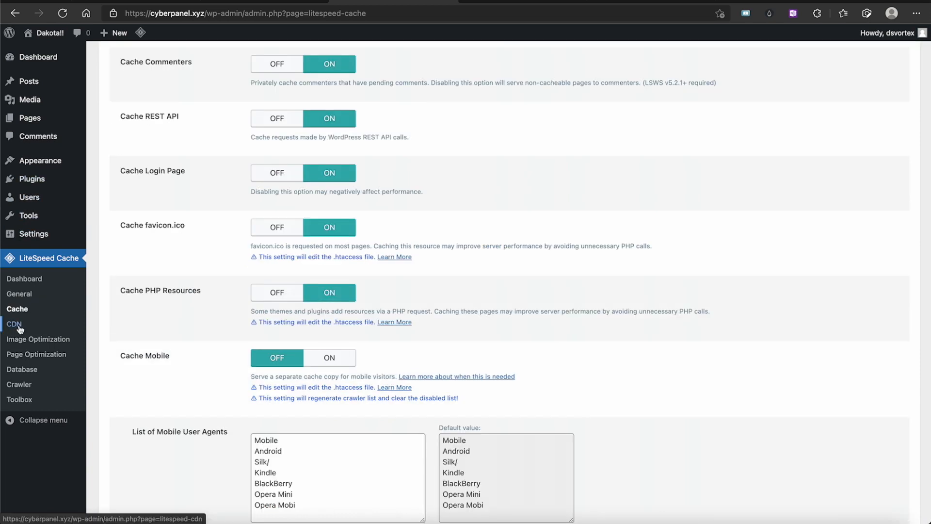
# Review LiteSpeed Cache's CDN settings in WordPress and turn QUIC.cloud CDN on
pyautogui.click(15, 324)
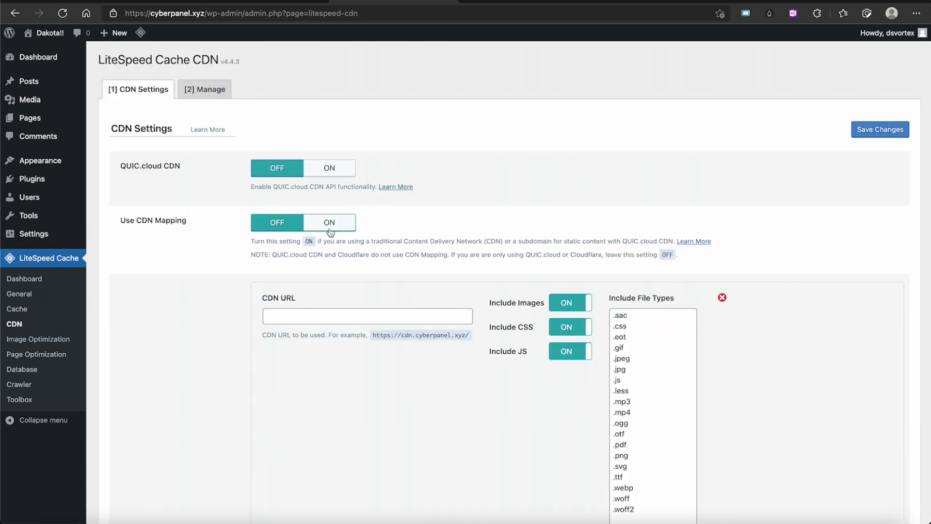
pyautogui.moveTo(602, 183)
pyautogui.mouseDown()
pyautogui.moveTo(356, 150)
pyautogui.moveTo(372, 168)
pyautogui.mouseUp()
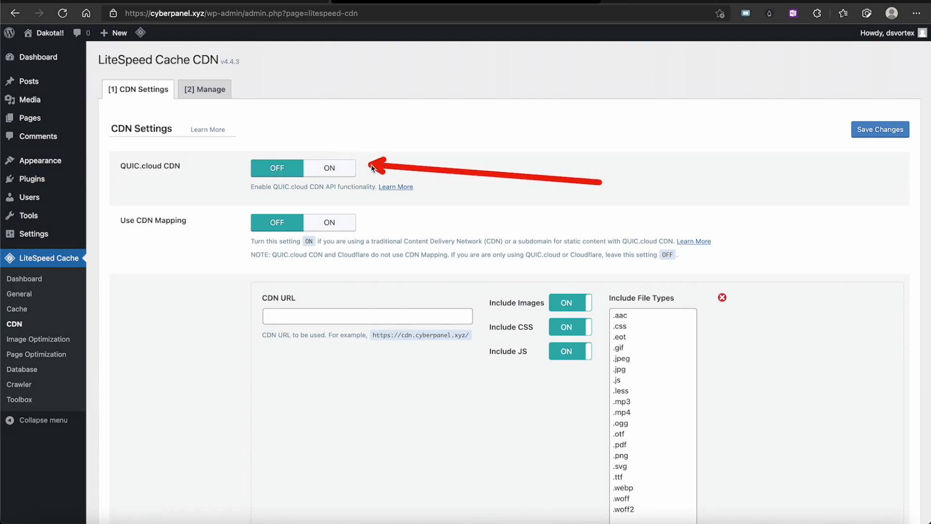
pyautogui.moveTo(143, 303); pyautogui.dragTo(152, 239)
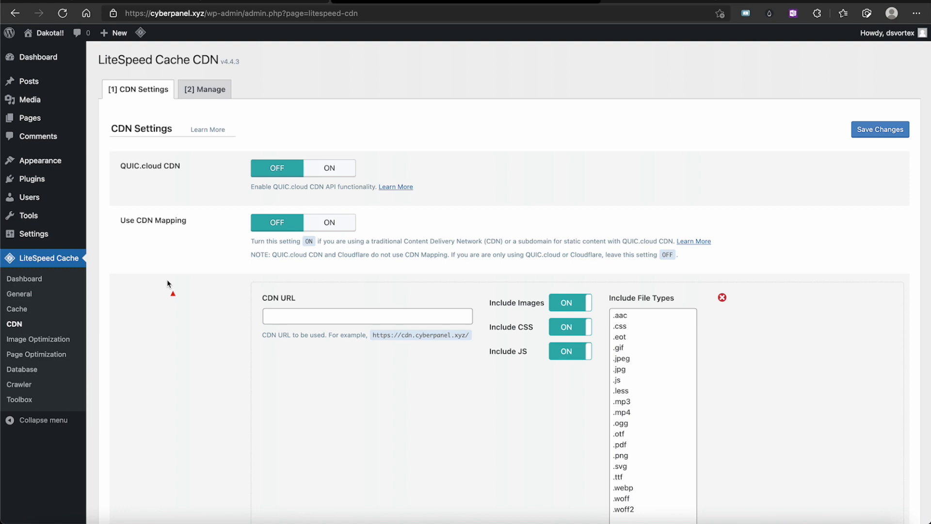
pyautogui.scroll(-10, 166, 283)
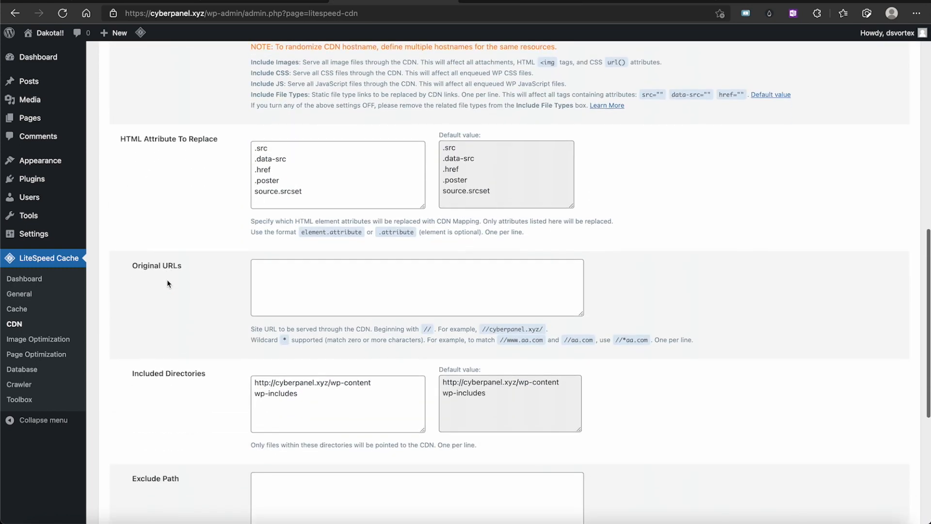
pyautogui.scroll(-6, 168, 282)
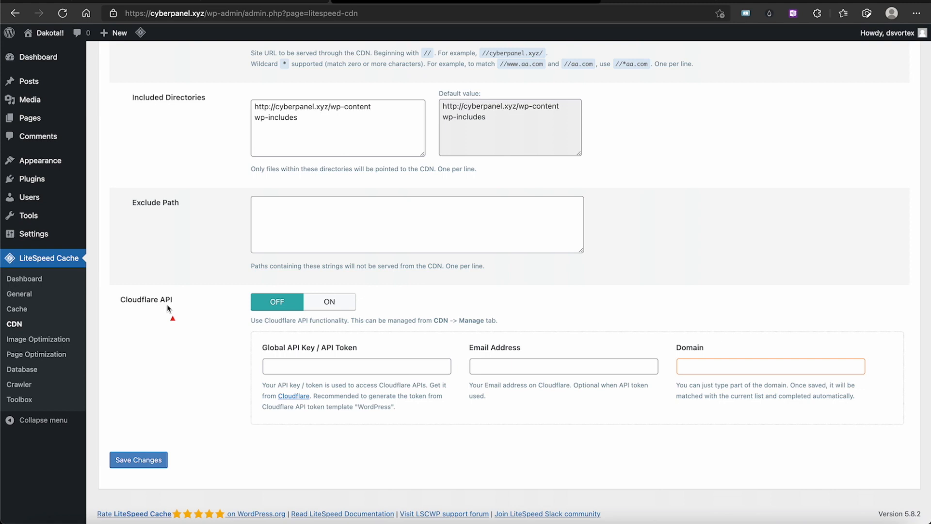
pyautogui.scroll(10, 167, 304)
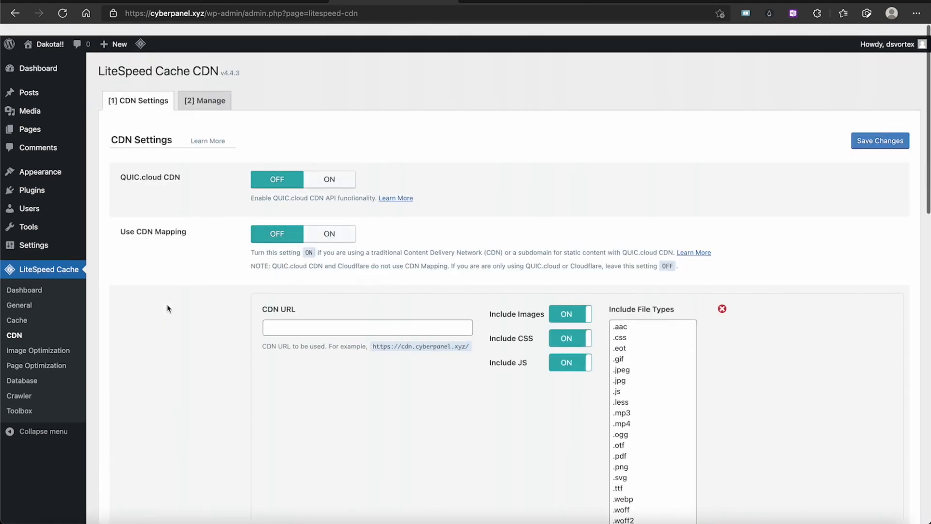
pyautogui.click(326, 173)
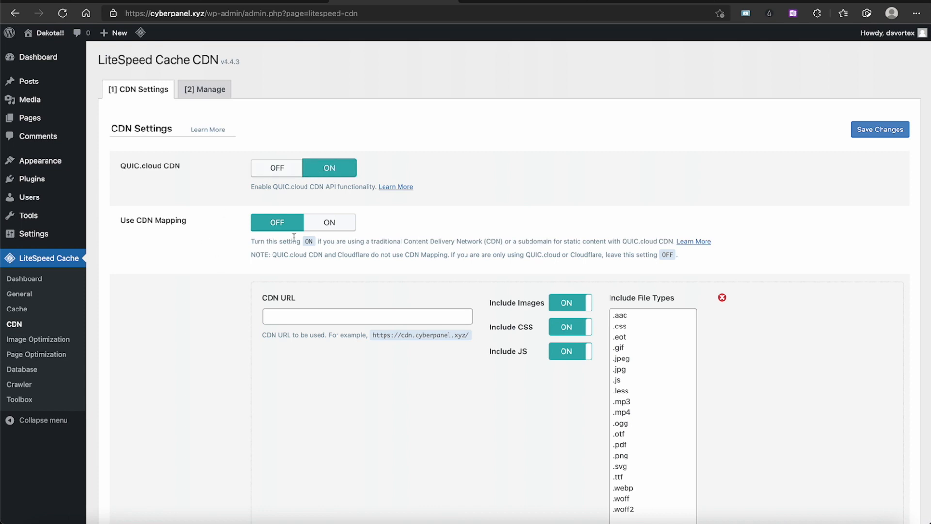
# Turn on the Cloudflare API option in LiteSpeed Cache's CDN settings
pyautogui.scroll(-6, 211, 318)
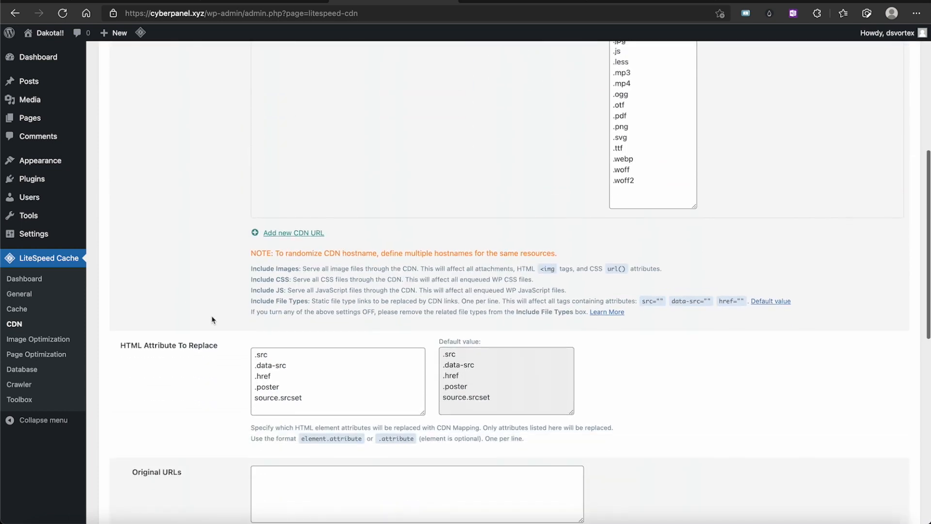
pyautogui.scroll(-5, 212, 319)
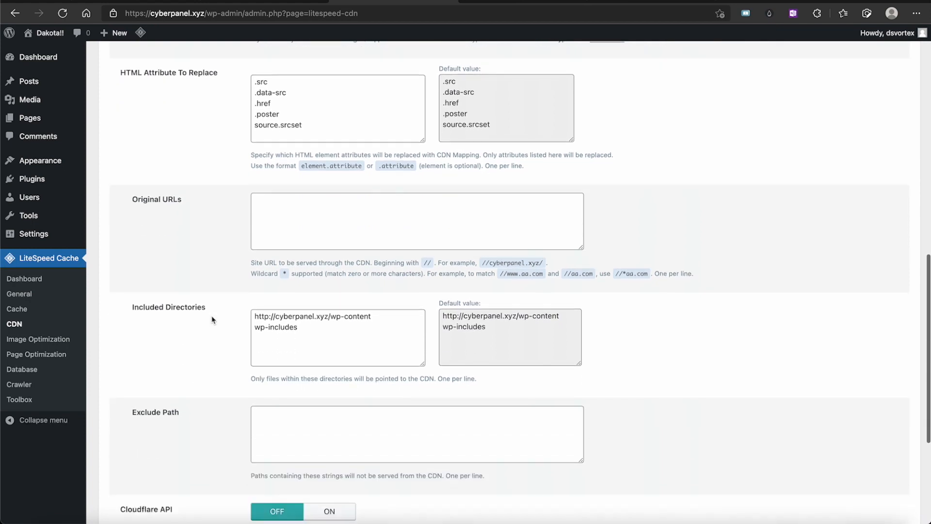
pyautogui.scroll(-4, 212, 320)
pyautogui.click(329, 307)
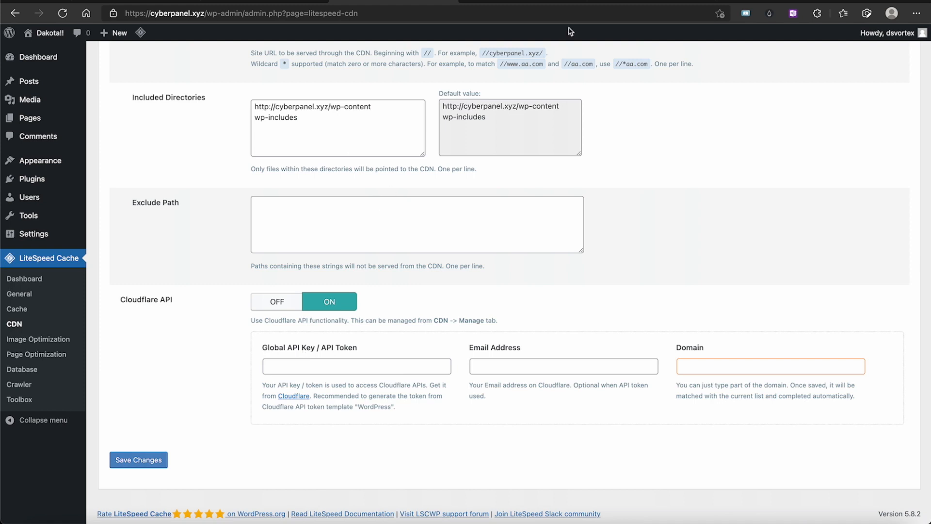
# Switch to the Cloudflare dashboard and open the overview of the cyberpanel.xyz site
pyautogui.hotkey('ctrl', 'Tab')
pyautogui.click(521, 14)
pyautogui.write('cloudflare api')
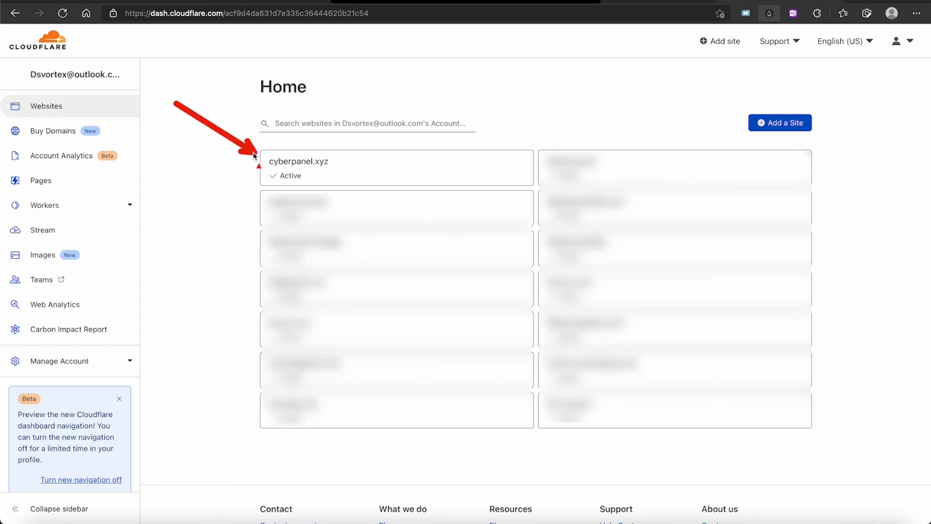
pyautogui.click(674, 0)
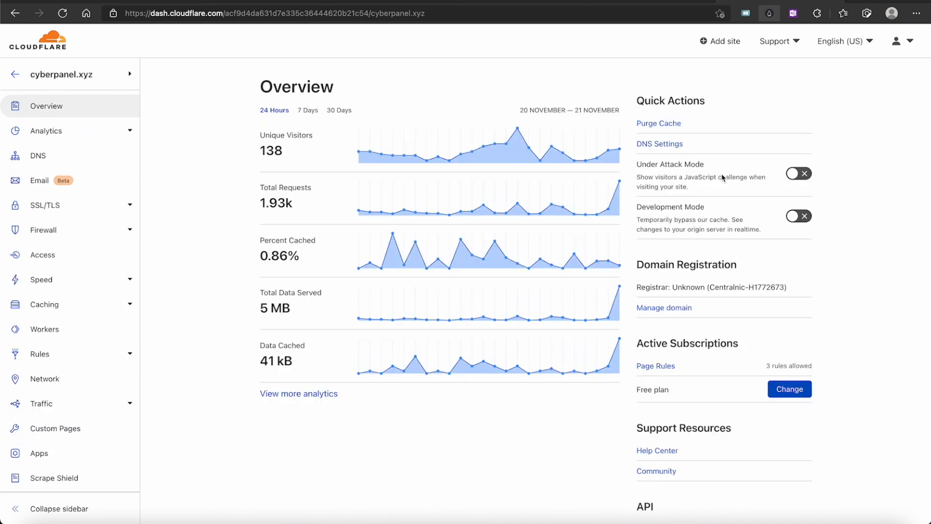
# Go to the API Tokens page of the Cloudflare user profile
pyautogui.hotkey('ctrl', 'Tab')
pyautogui.moveTo(887, 224); pyautogui.dragTo(896, 59)
pyautogui.click(895, 42)
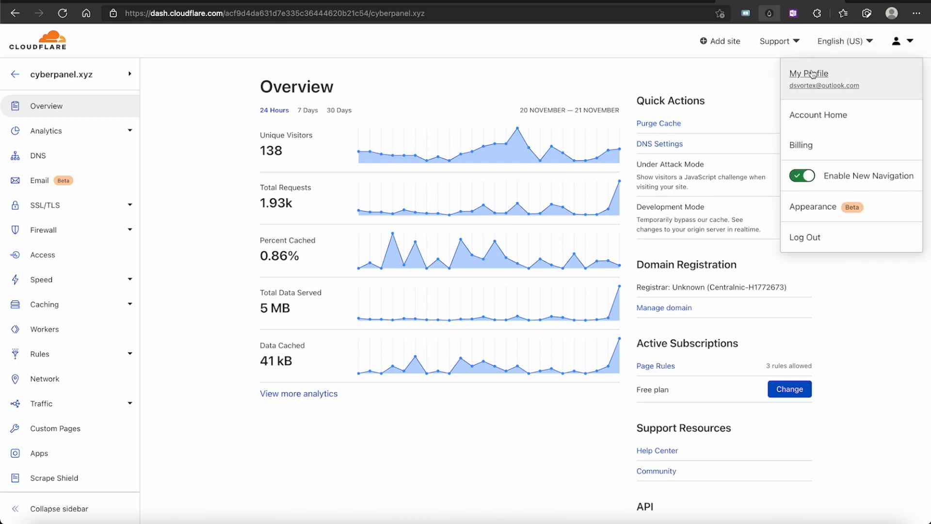
pyautogui.click(813, 73)
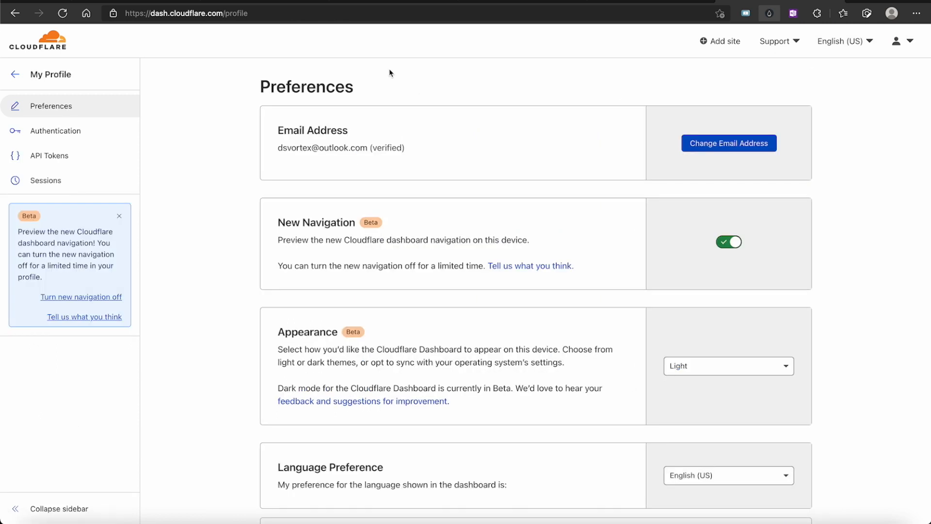
pyautogui.moveTo(262, 156); pyautogui.dragTo(90, 160)
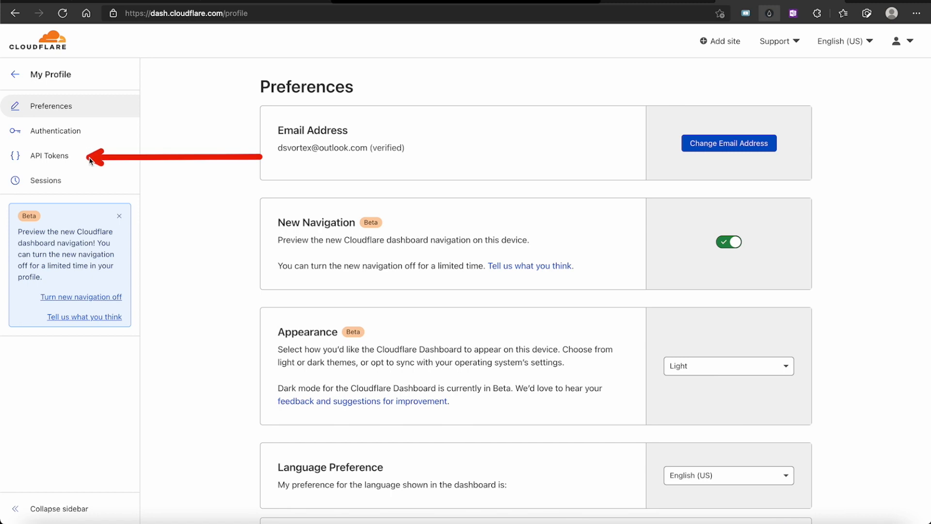
pyautogui.click(47, 155)
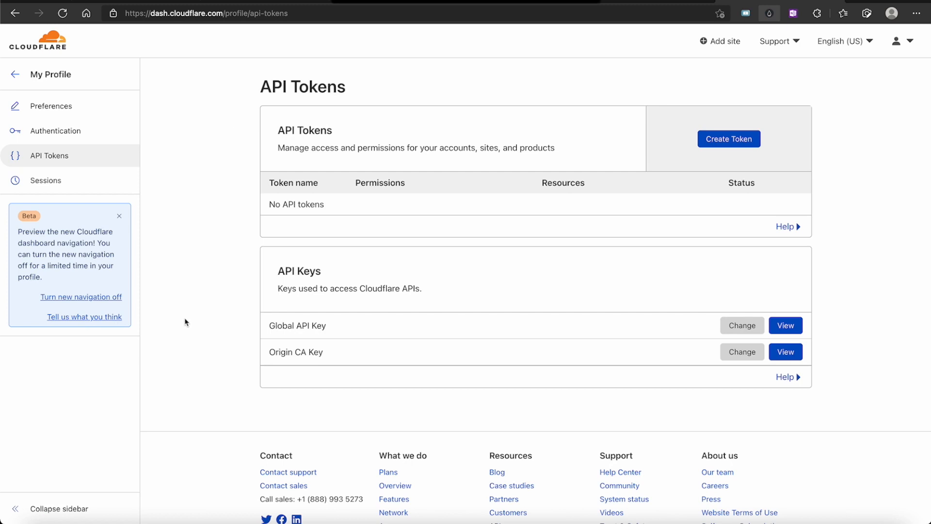
# Request to view the Global API Key and enter the account password to authorise it
pyautogui.moveTo(186, 322); pyautogui.dragTo(256, 325)
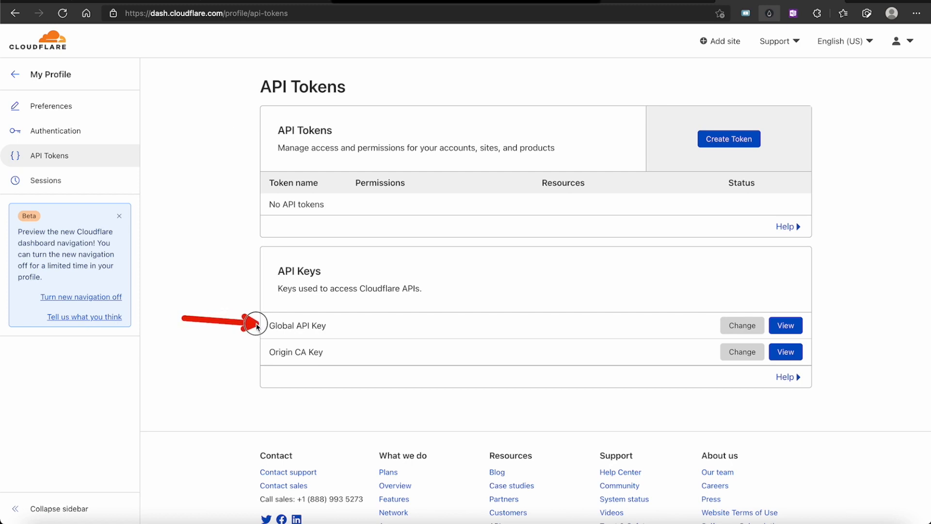
pyautogui.click(783, 327)
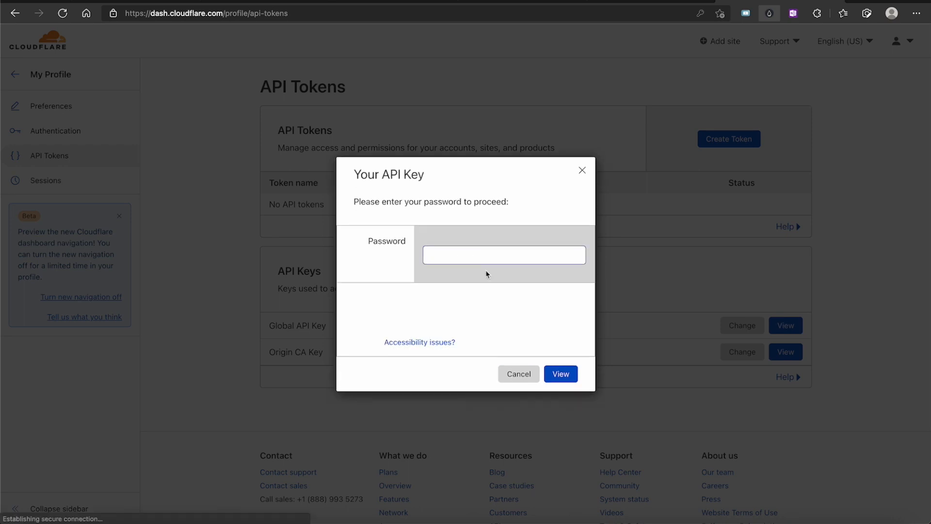
pyautogui.click(477, 260)
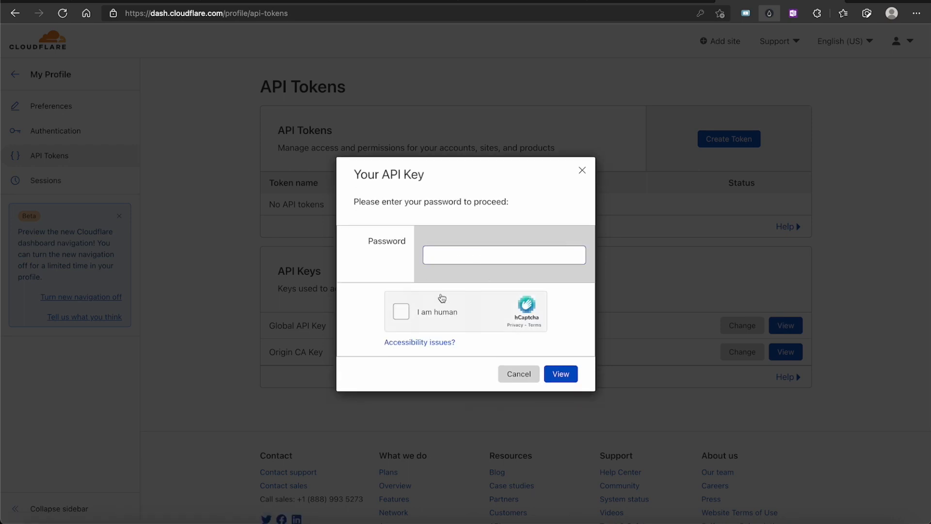
pyautogui.click(453, 258)
pyautogui.click(465, 293)
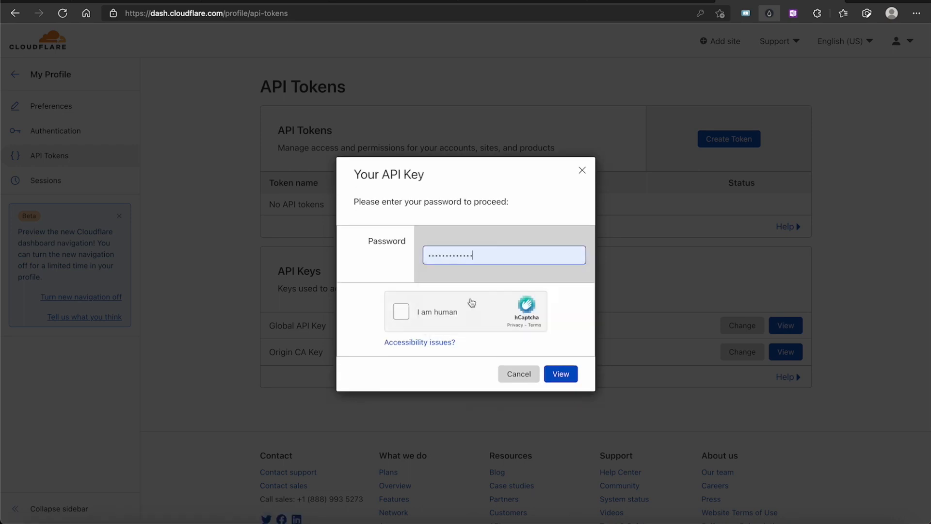
# Complete the human verification by selecting every image containing a boat in both rounds
pyautogui.click(401, 311)
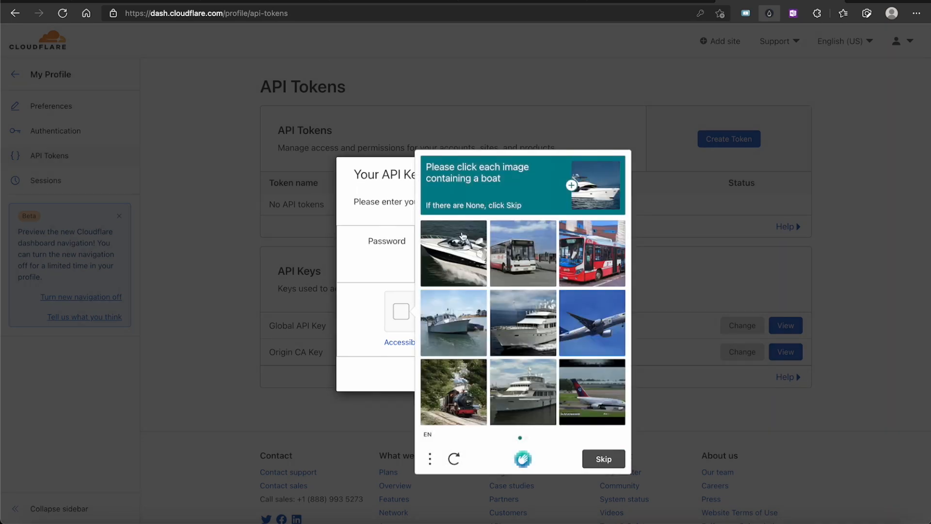
pyautogui.click(429, 259)
pyautogui.click(440, 314)
pyautogui.click(515, 393)
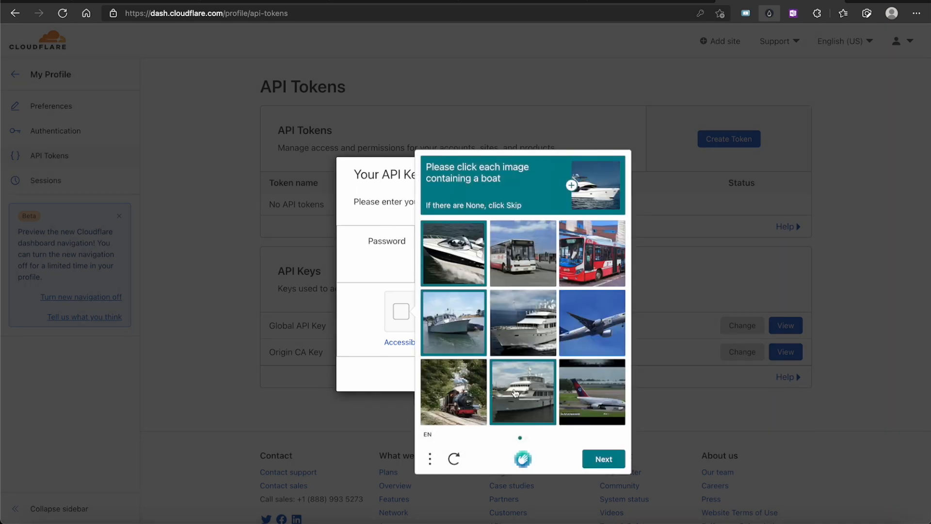
pyautogui.click(592, 456)
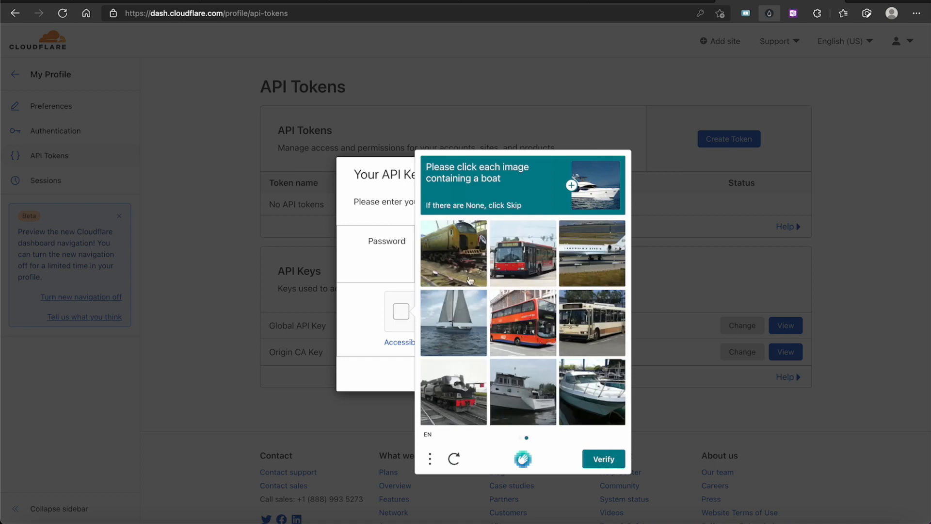
pyautogui.click(458, 315)
pyautogui.click(506, 375)
pyautogui.click(594, 385)
pyautogui.click(602, 464)
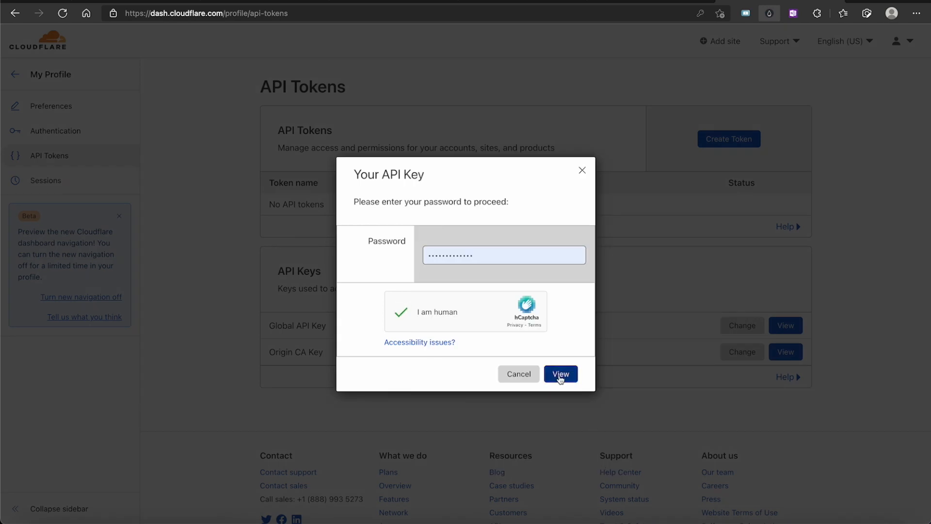
# Reveal and copy the Global API Key, and return to LiteSpeed Cache's CDN settings in WordPress
pyautogui.click(676, 0)
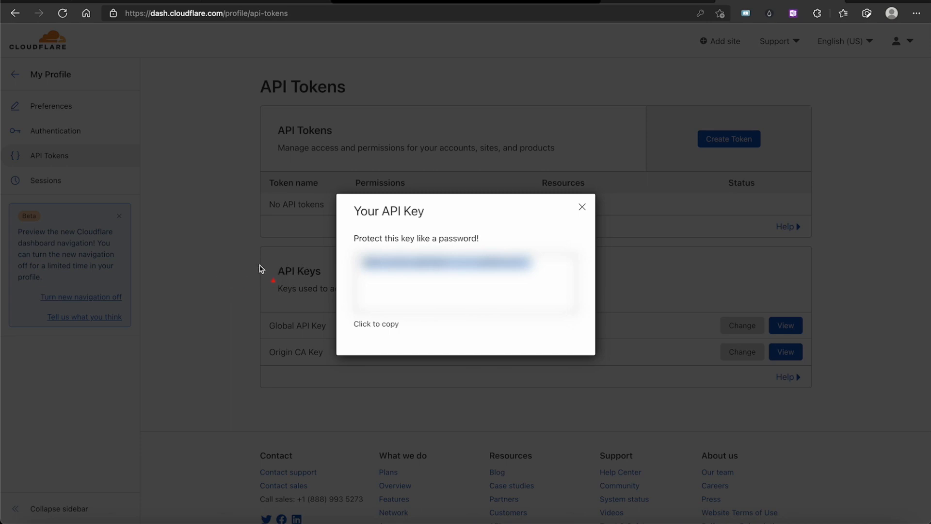
pyautogui.moveTo(430, 418)
pyautogui.mouseDown()
pyautogui.moveTo(431, 313)
pyautogui.moveTo(412, 269)
pyautogui.moveTo(413, 278)
pyautogui.moveTo(420, 271)
pyautogui.mouseUp()
pyautogui.click(676, 0)
pyautogui.click(702, 2)
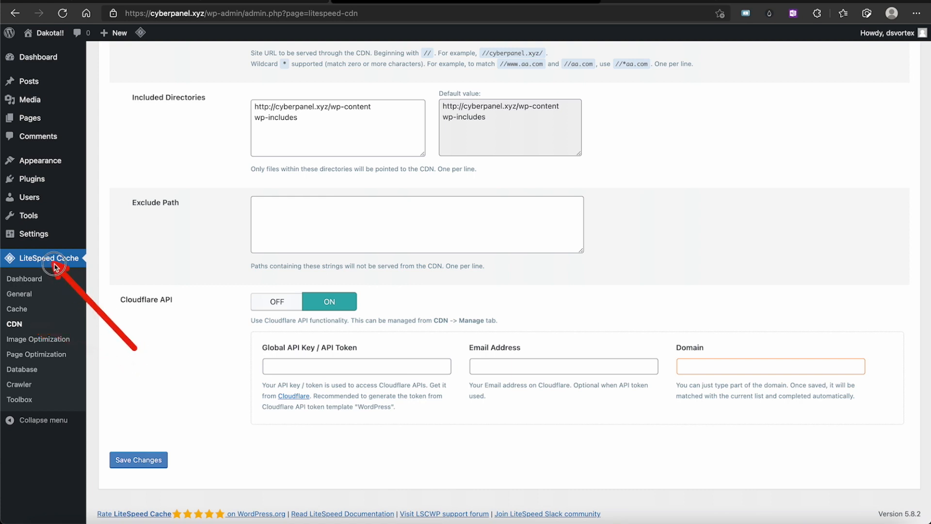
# Paste the Global API Key and fill in the Cloudflare account's e-mail address in the Cloudflare API section
pyautogui.moveTo(174, 387); pyautogui.dragTo(160, 316)
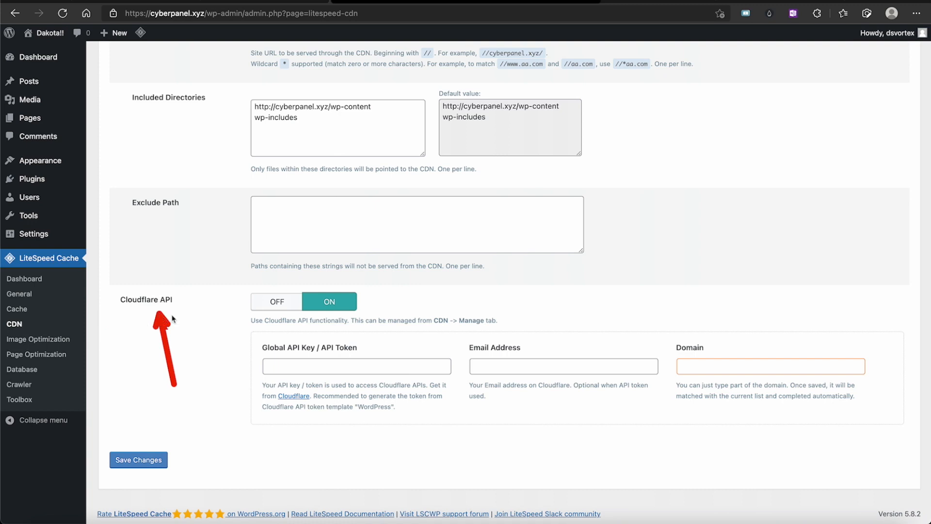
pyautogui.moveTo(235, 334)
pyautogui.mouseDown()
pyautogui.moveTo(291, 329)
pyautogui.moveTo(303, 310)
pyautogui.mouseUp()
pyautogui.moveTo(172, 363); pyautogui.dragTo(251, 364)
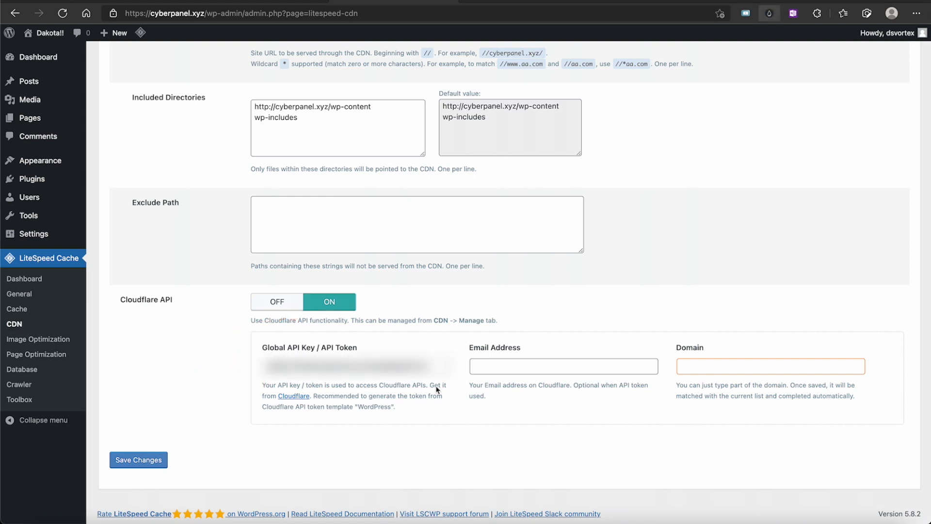
pyautogui.click(482, 367)
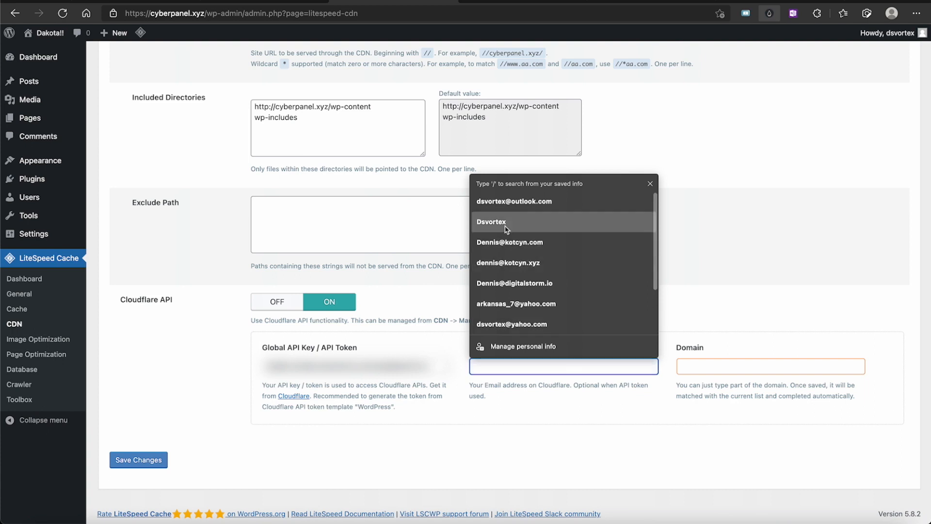
pyautogui.click(507, 203)
# Set the Cloudflare API domain to cyberpanel.xyz and save the CDN settings
pyautogui.click(691, 367)
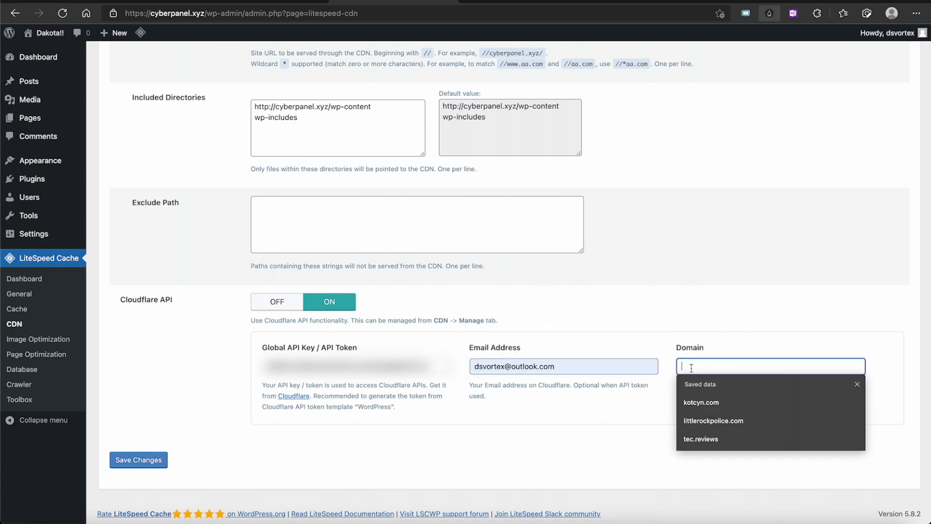
pyautogui.write('cyberpanel.xyz')
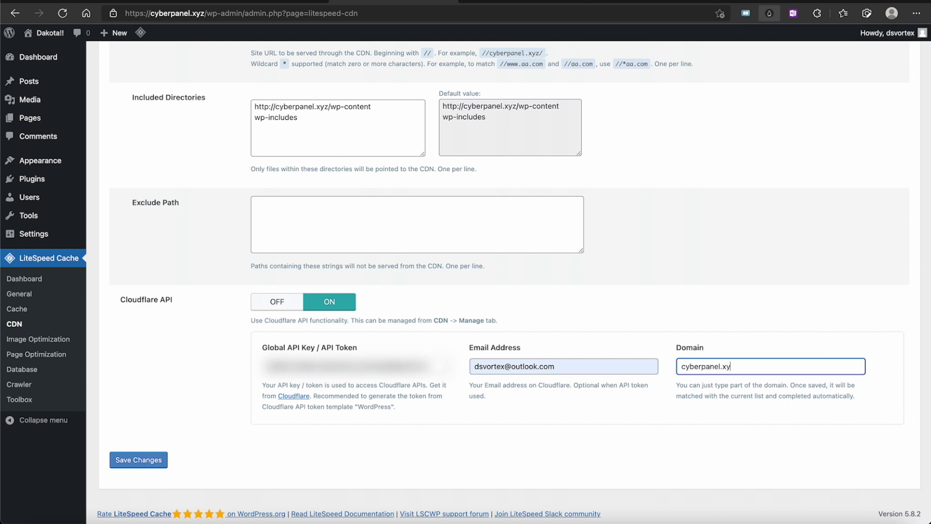
pyautogui.click(160, 462)
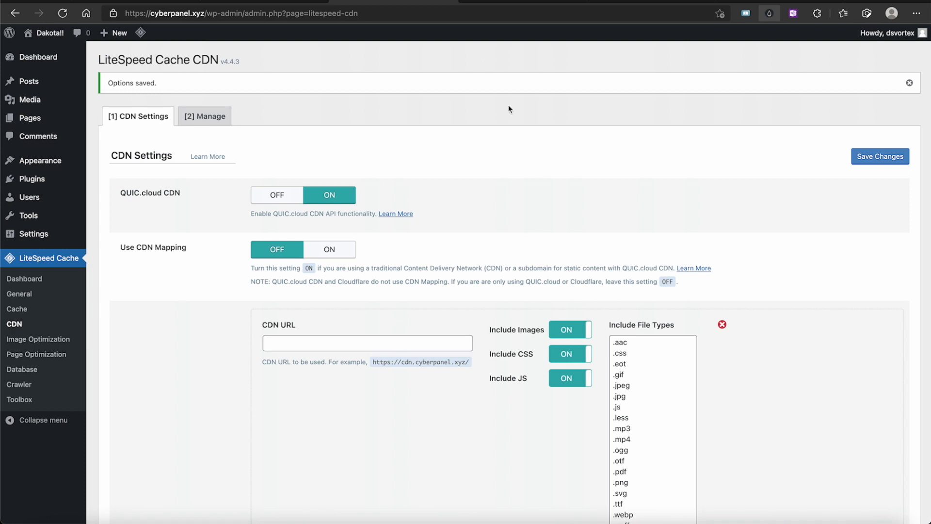
# Switch to the QUIC.cloud dashboard and start enabling the CDN for cyberpanel.xyz
pyautogui.click(528, 2)
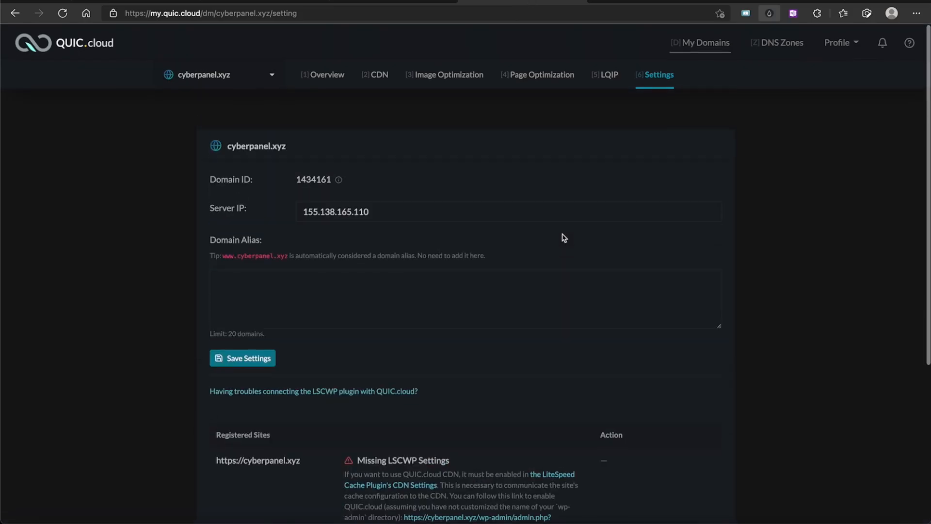
pyautogui.click(380, 75)
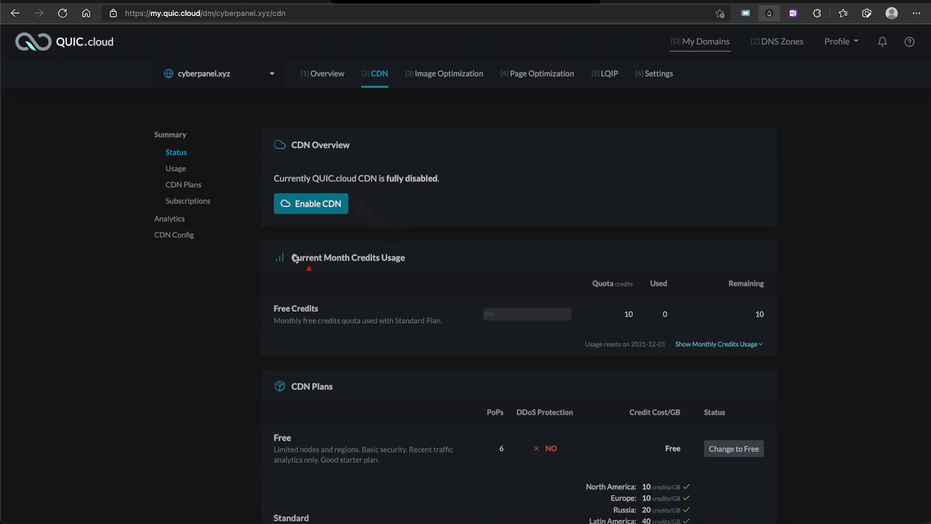
pyautogui.press('Escape')
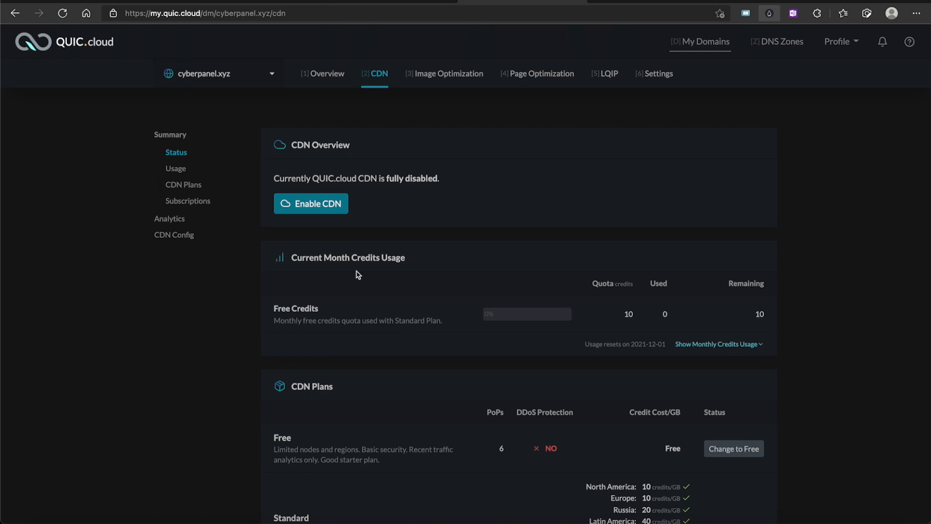
pyautogui.click(322, 207)
pyautogui.click(322, 207)
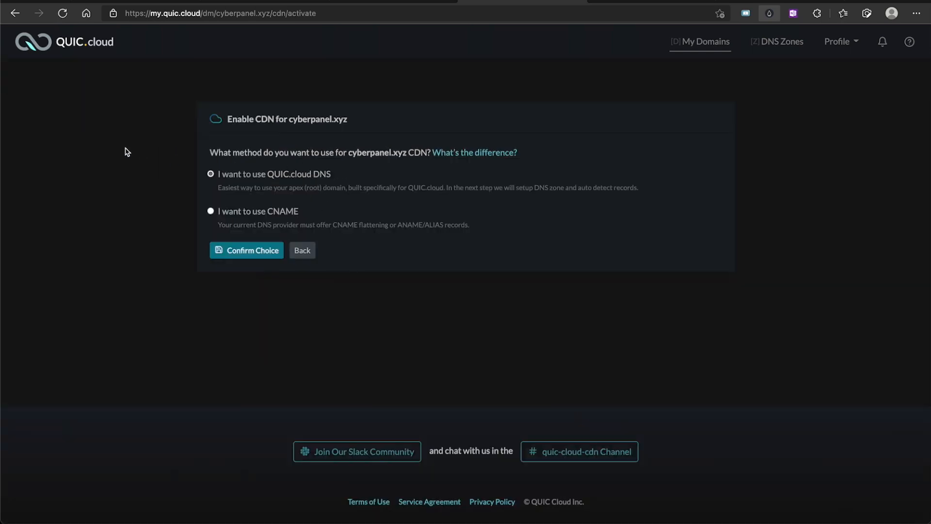
# Choose CNAME as the CDN method for cyberpanel.xyz and confirm the choice
pyautogui.moveTo(125, 148)
pyautogui.mouseDown()
pyautogui.moveTo(182, 159)
pyautogui.moveTo(200, 175)
pyautogui.mouseUp()
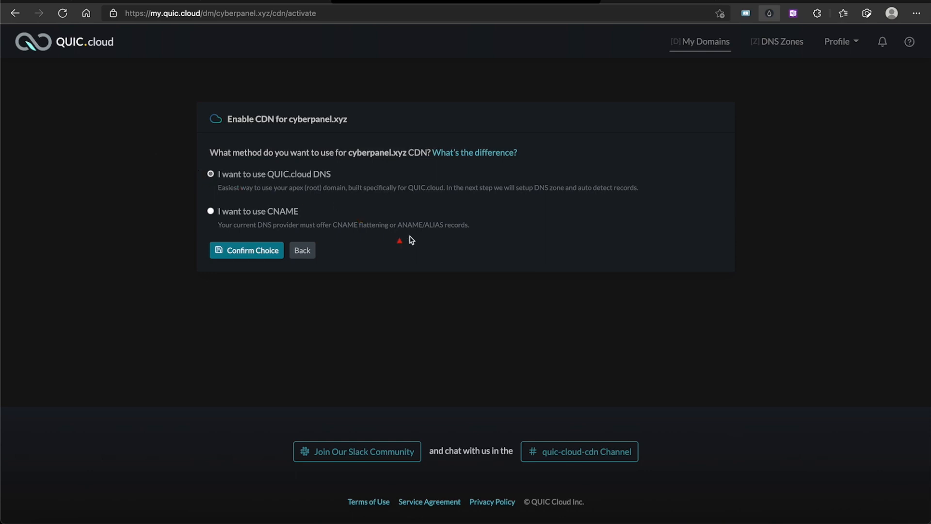
pyautogui.moveTo(420, 243)
pyautogui.mouseDown()
pyautogui.moveTo(386, 194)
pyautogui.moveTo(334, 183)
pyautogui.mouseUp()
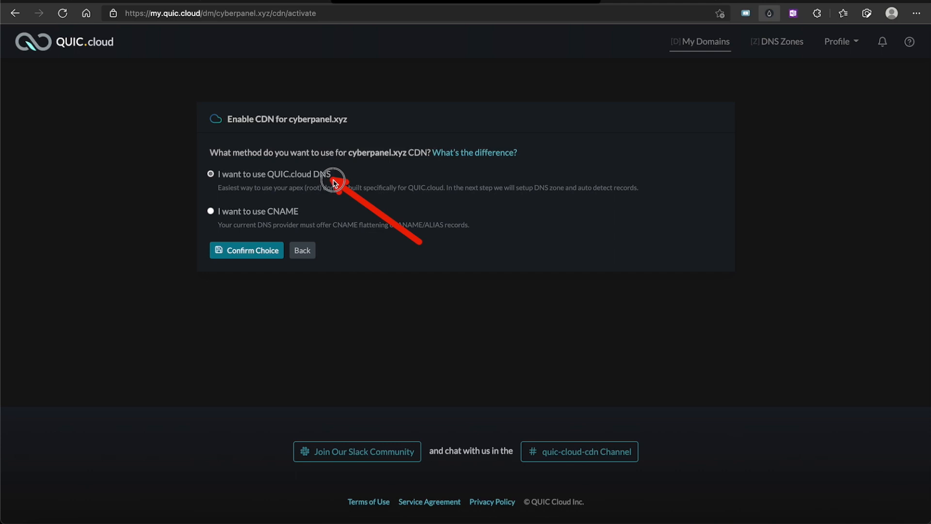
pyautogui.moveTo(329, 219); pyautogui.dragTo(304, 178)
pyautogui.moveTo(418, 273); pyautogui.dragTo(305, 216)
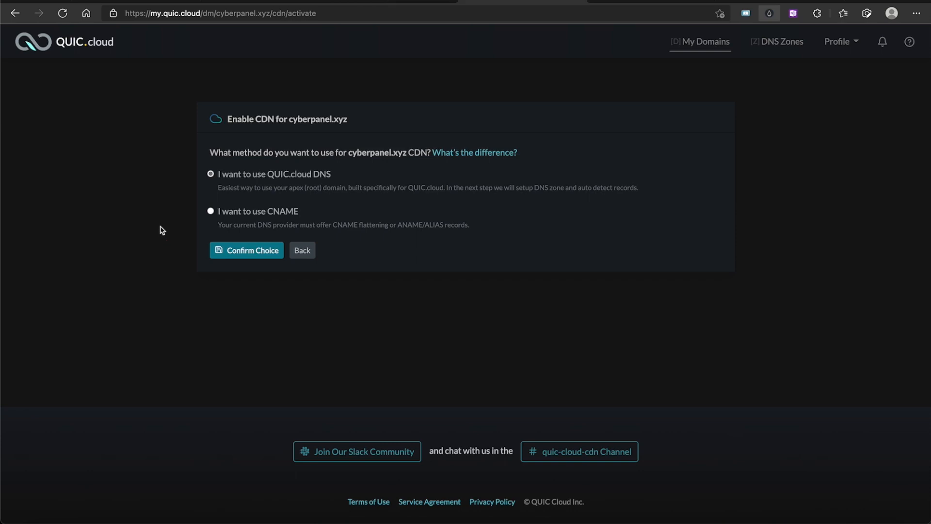
pyautogui.click(210, 212)
pyautogui.click(210, 212)
pyautogui.click(252, 253)
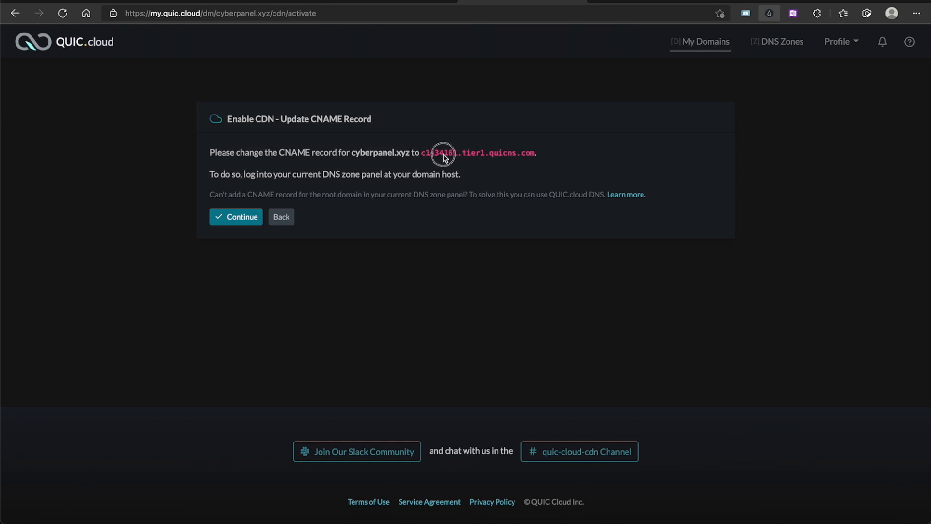
# Copy the CNAME target c1434161.tier1.quicns.com from the CNAME update instructions
pyautogui.doubleClick(514, 153)
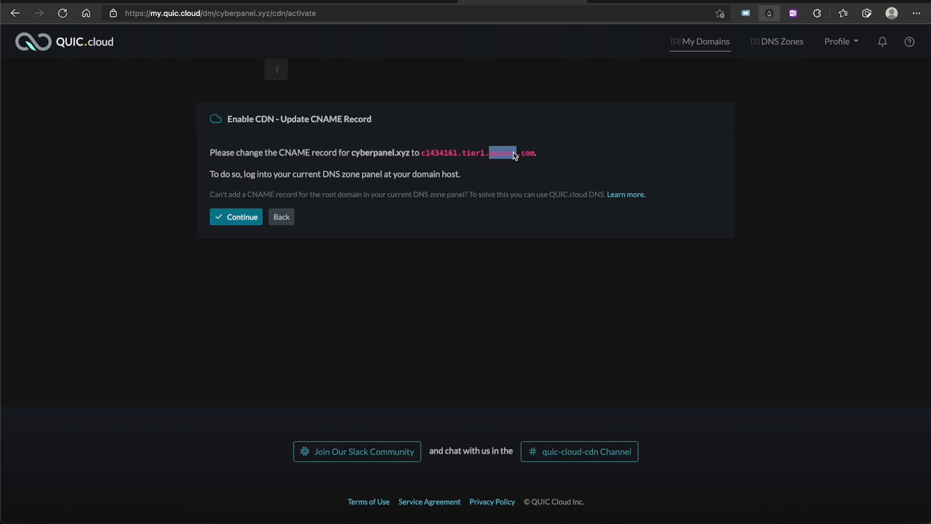
pyautogui.click(535, 153)
pyautogui.moveTo(535, 153); pyautogui.dragTo(421, 151)
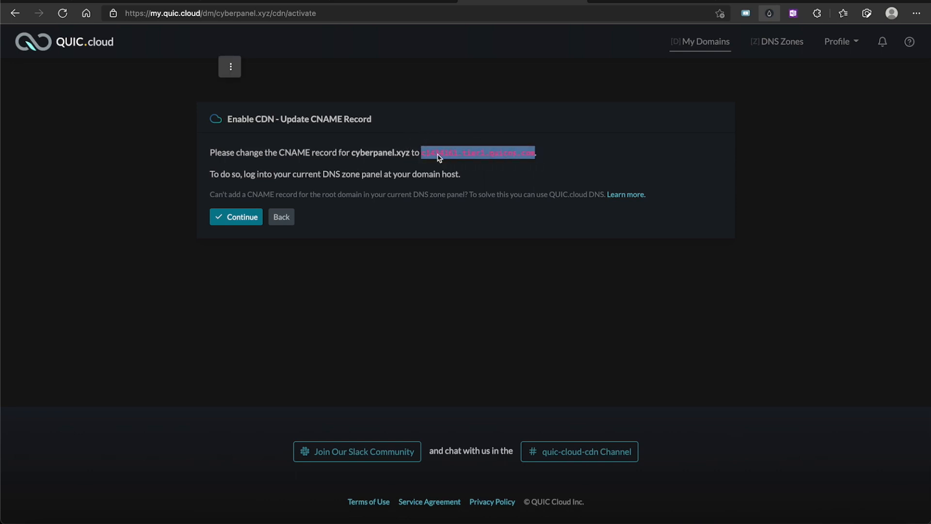
pyautogui.rightClick(438, 158)
pyautogui.rightClick(438, 157)
pyautogui.rightClick(438, 158)
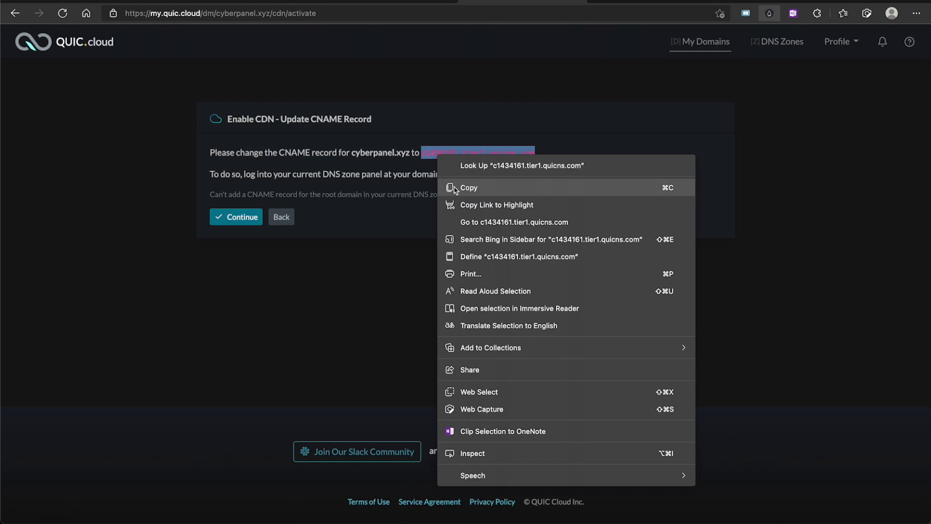
pyautogui.click(482, 188)
# Switch to the Cloudflare dashboard, close the API key dialog and open the DNS page of cyberpanel.xyz
pyautogui.click(796, 1)
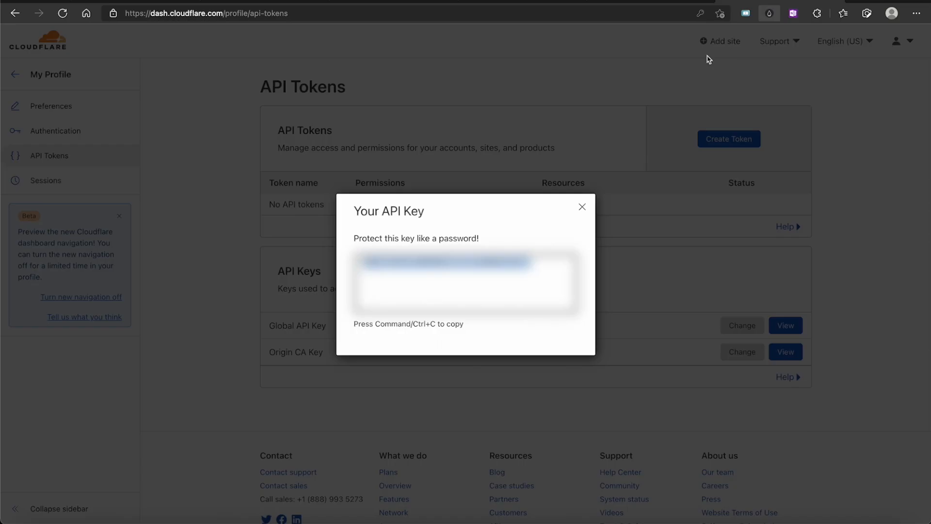
pyautogui.click(583, 209)
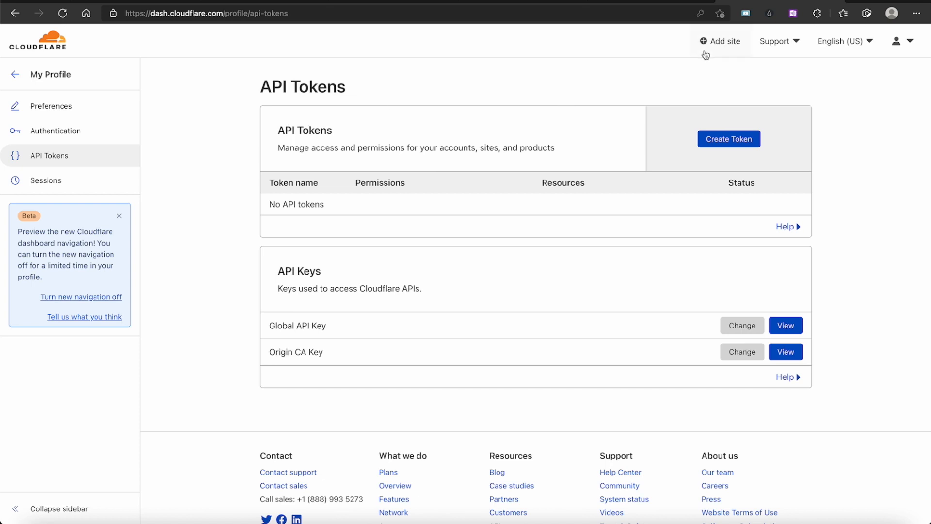
pyautogui.click(675, 1)
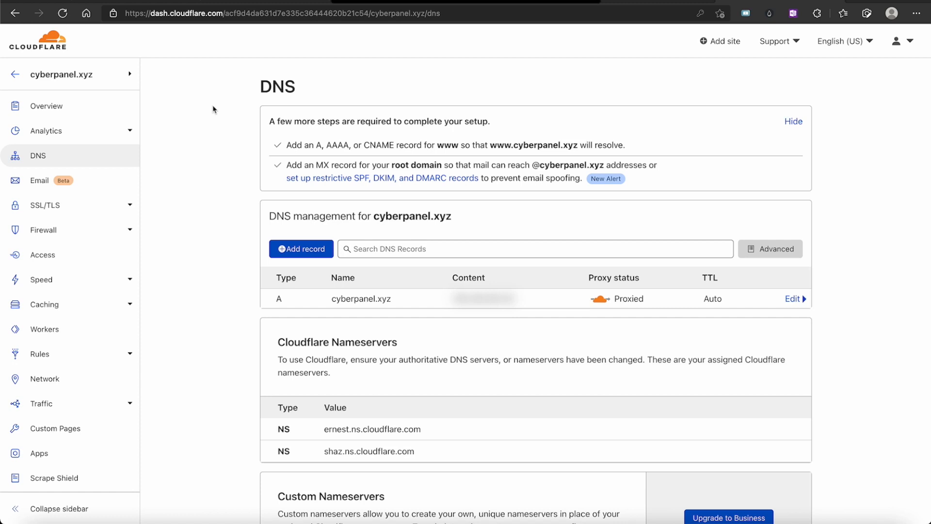
pyautogui.click(187, 163)
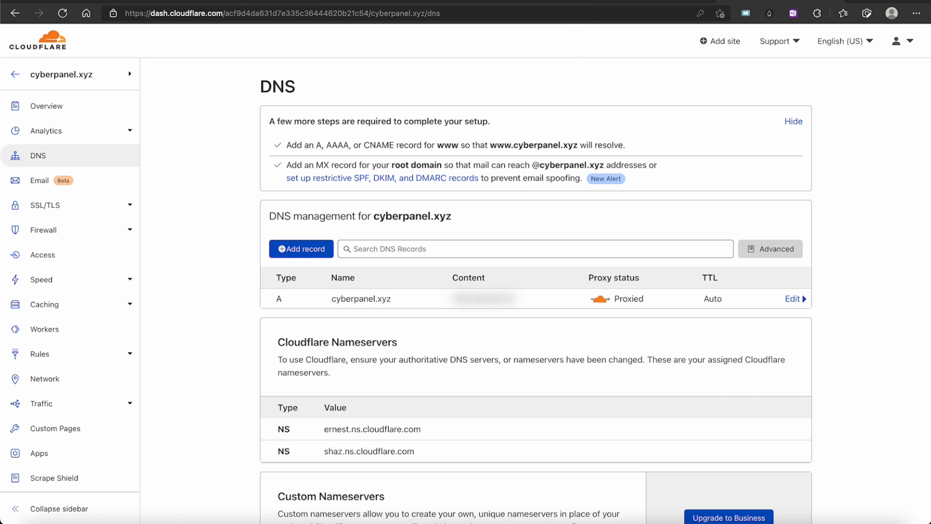
# Start a new DNS record for cyberpanel.xyz with type CNAME and name @
pyautogui.click(676, 0)
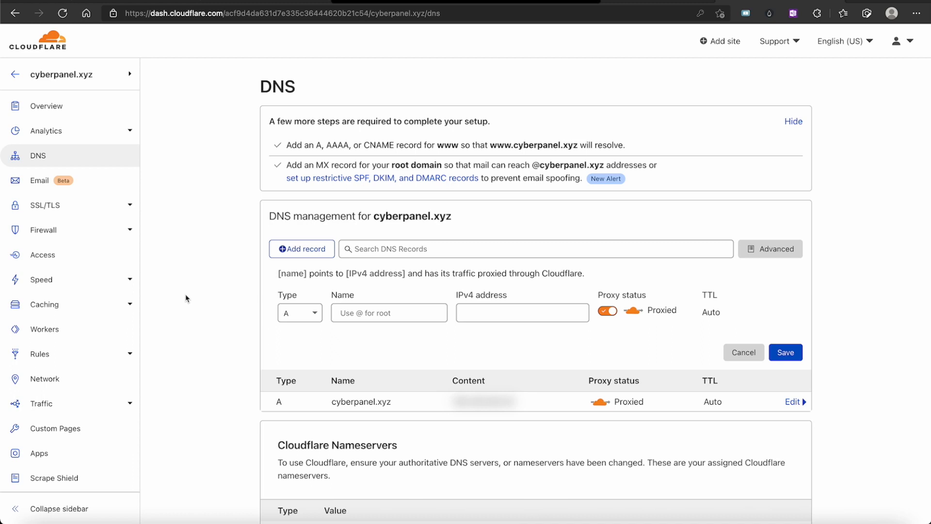
pyautogui.moveTo(186, 295); pyautogui.dragTo(266, 307)
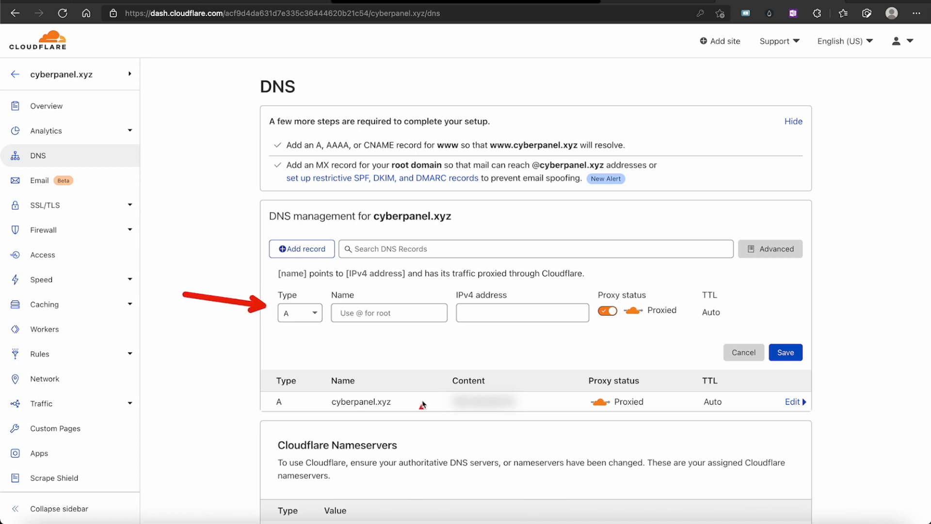
pyautogui.moveTo(435, 414)
pyautogui.mouseDown()
pyautogui.moveTo(414, 350)
pyautogui.moveTo(385, 333)
pyautogui.mouseUp()
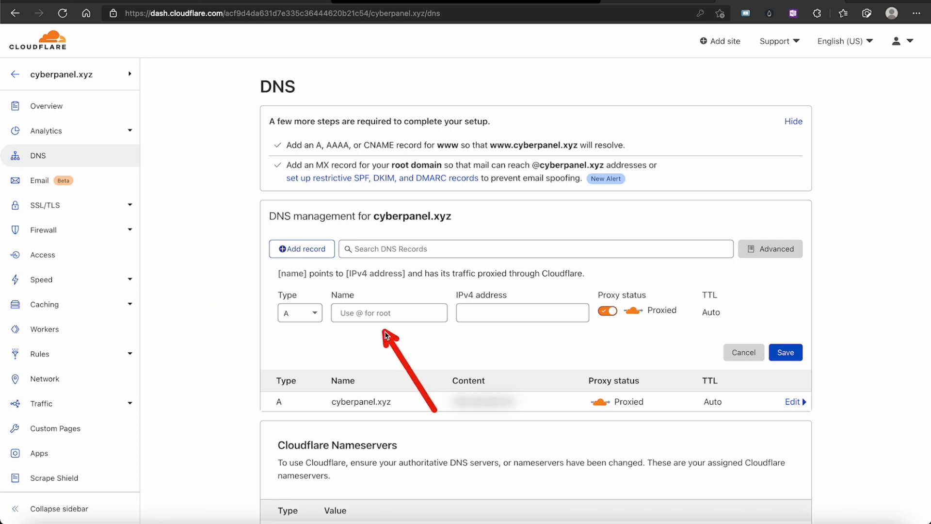
pyautogui.moveTo(530, 418); pyautogui.dragTo(528, 333)
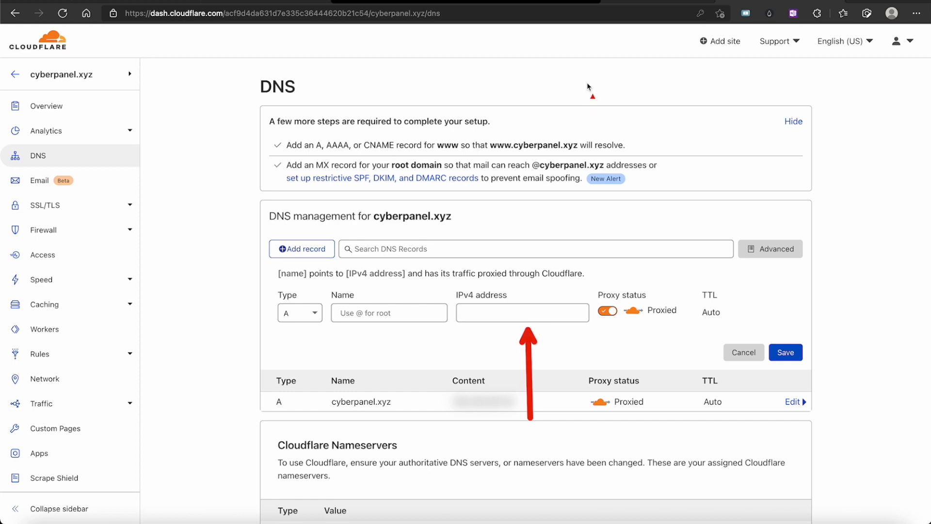
pyautogui.click(315, 312)
pyautogui.click(291, 414)
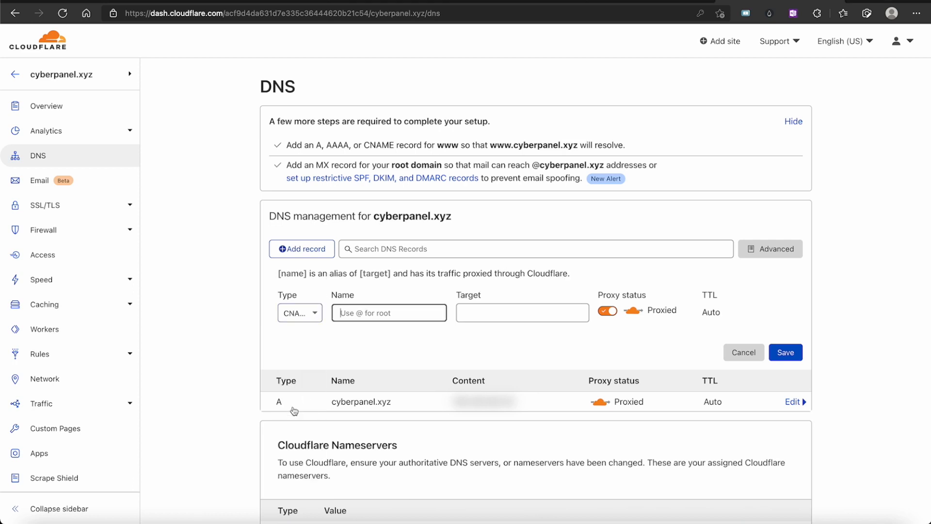
pyautogui.write('@')
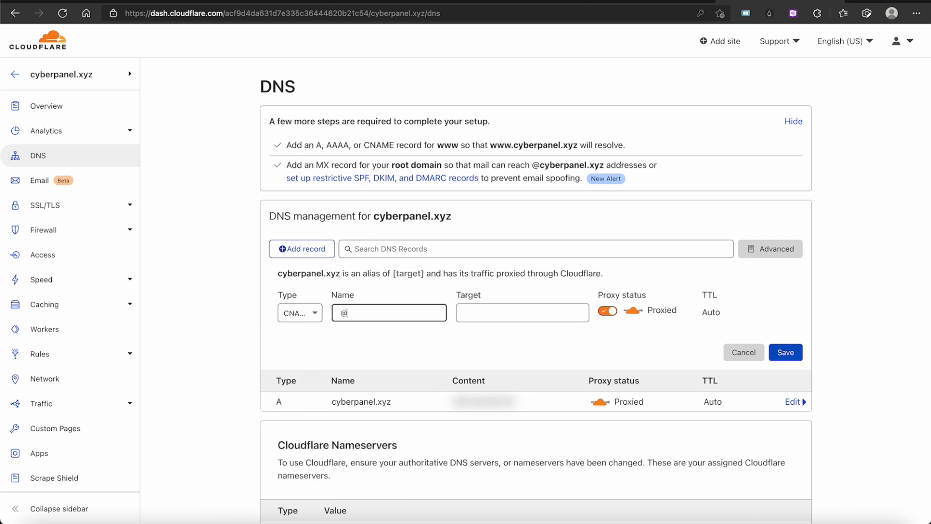
# Paste c1434161.tier1.quicns.com as the CNAME target and turn off proxying so the record is DNS only
pyautogui.rightClick(500, 311)
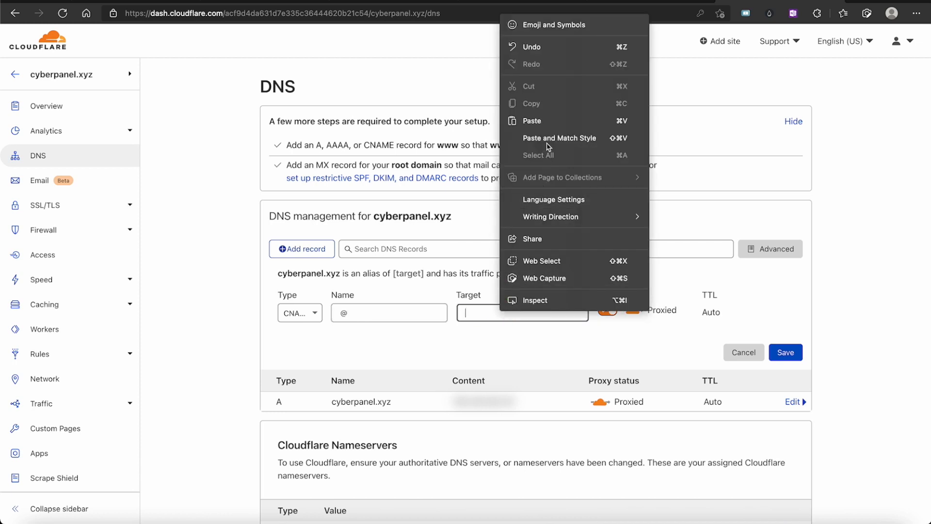
pyautogui.click(538, 121)
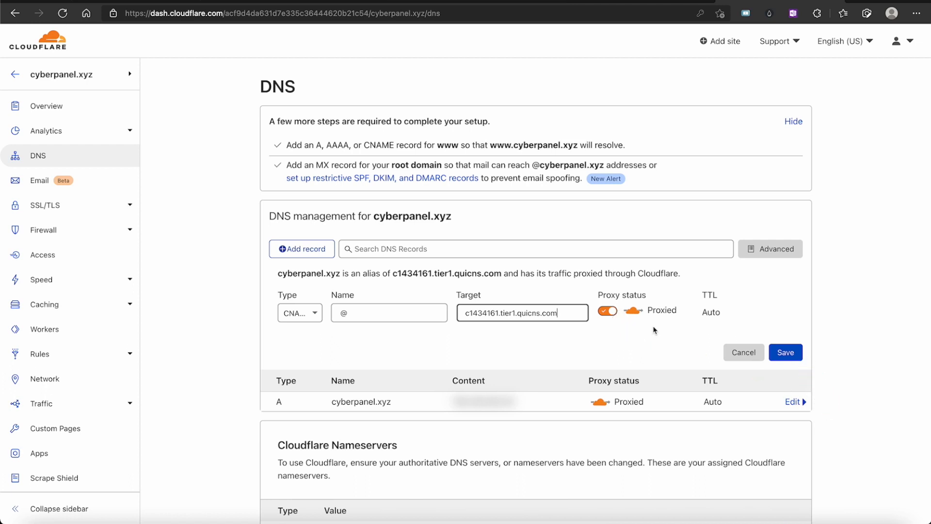
pyautogui.click(608, 311)
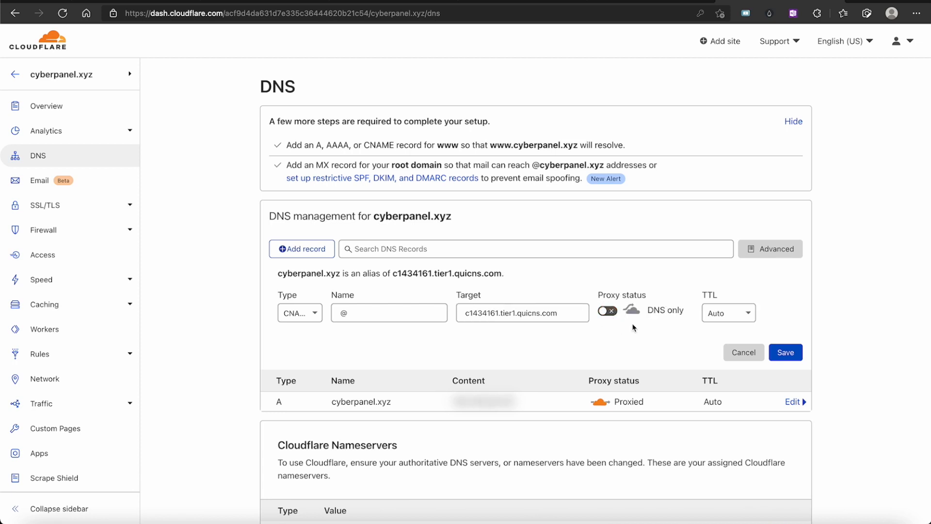
# Delete the existing A record of cyberpanel.xyz and save the new CNAME record
pyautogui.click(787, 355)
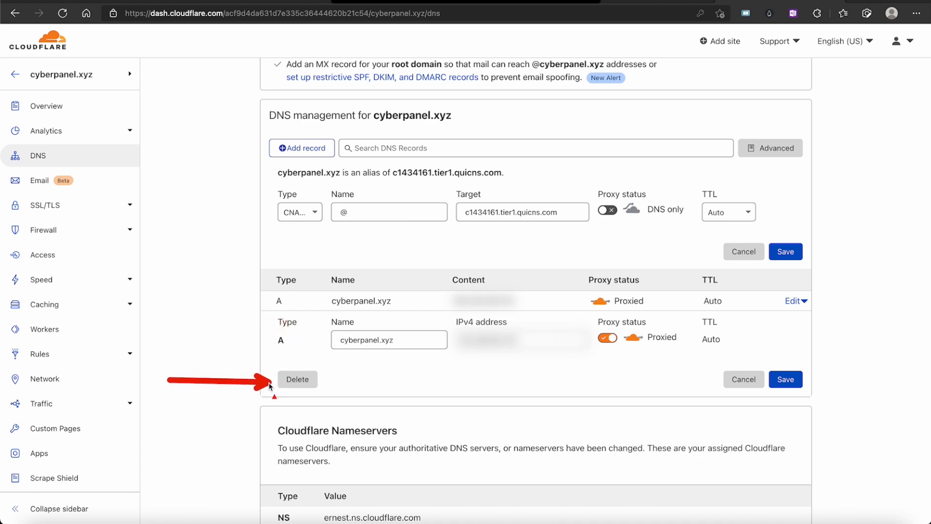
pyautogui.click(674, 0)
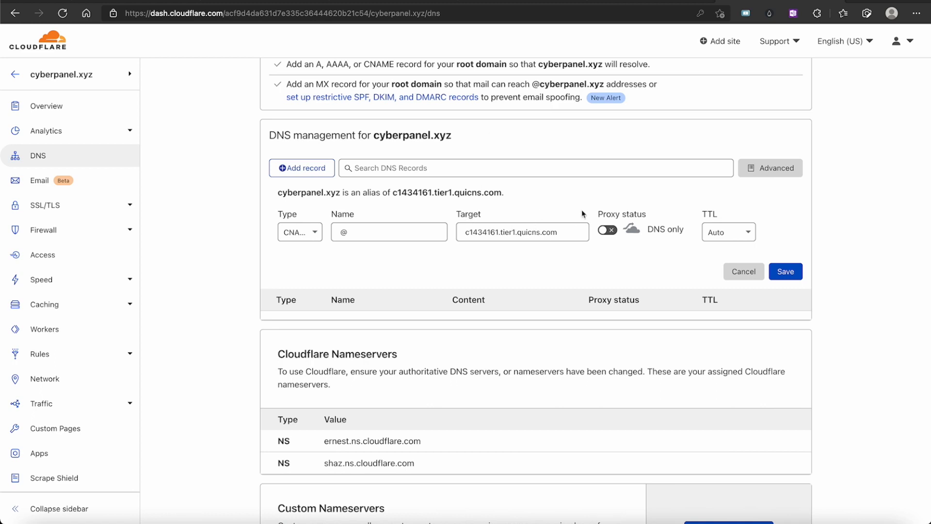
pyautogui.click(795, 273)
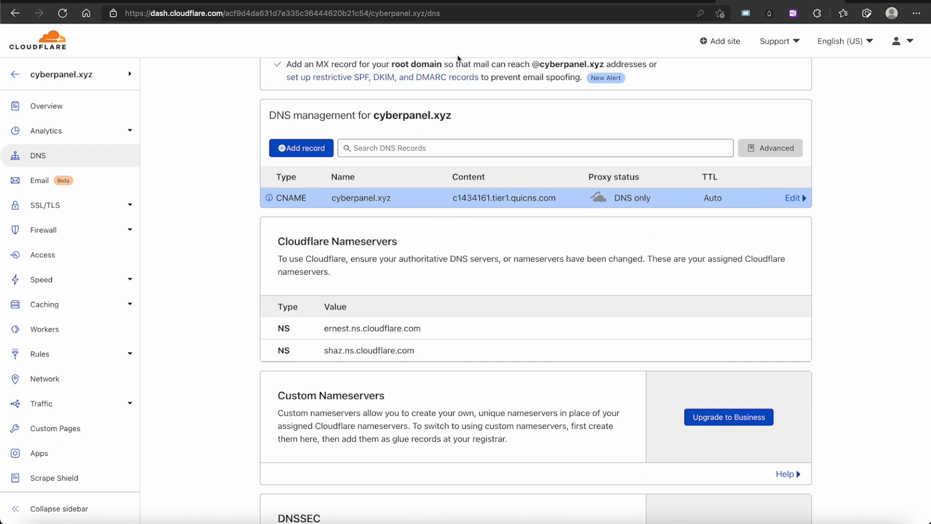
# Switch to the QUIC.cloud dashboard and continue the CDN activation past the CNAME update instructions
pyautogui.click(528, 3)
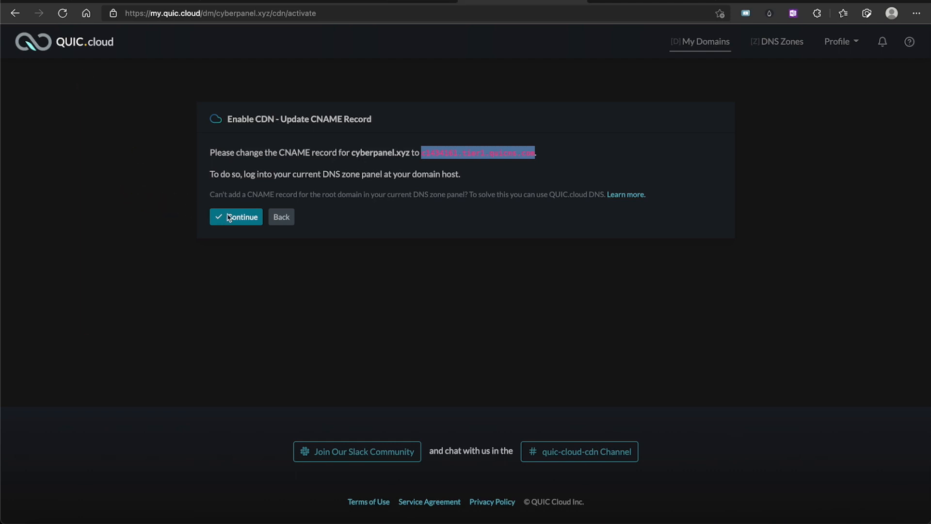
pyautogui.click(239, 218)
pyautogui.click(238, 218)
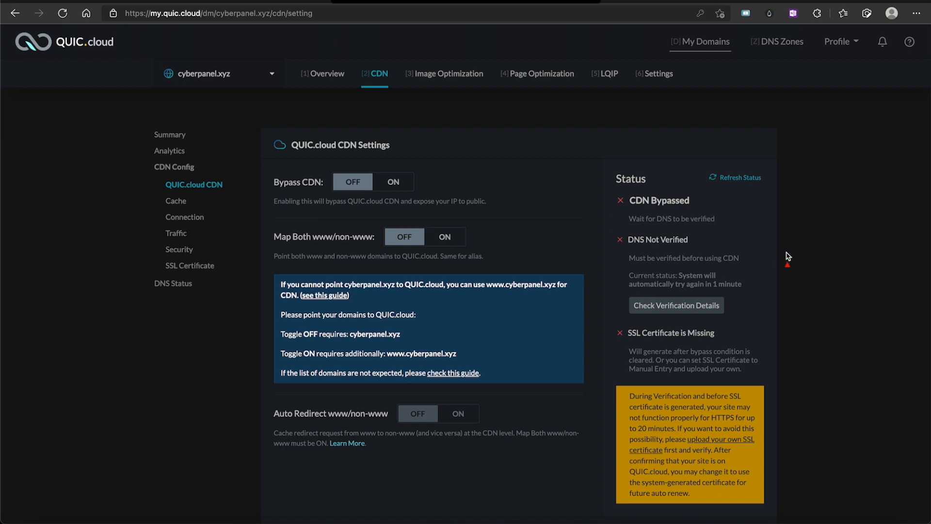
# Examine the CDN, DNS and SSL status and the cache settings in the QUIC.cloud CDN configuration of cyberpanel.xyz
pyautogui.moveTo(801, 257); pyautogui.dragTo(725, 218)
pyautogui.moveTo(760, 280); pyautogui.dragTo(706, 246)
pyautogui.moveTo(788, 328); pyautogui.dragTo(733, 332)
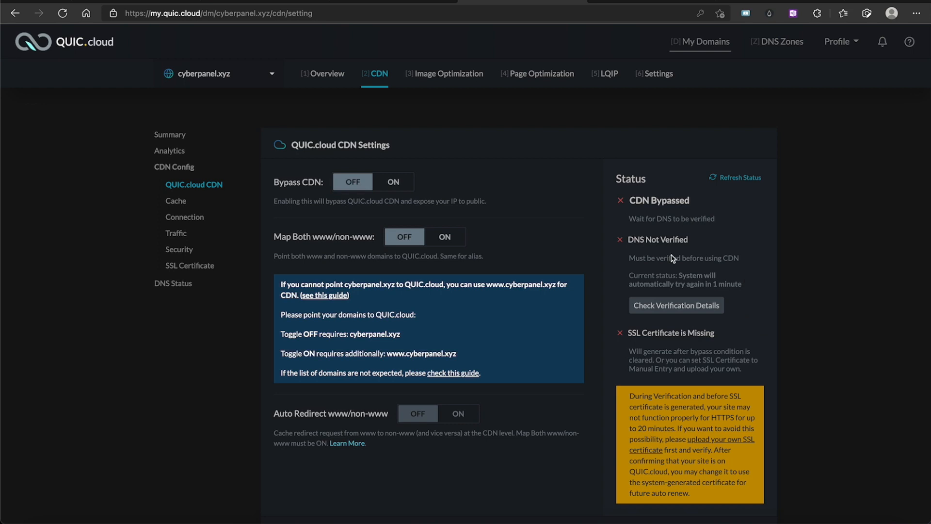
pyautogui.scroll(-5, 671, 267)
pyautogui.scroll(-1, 671, 269)
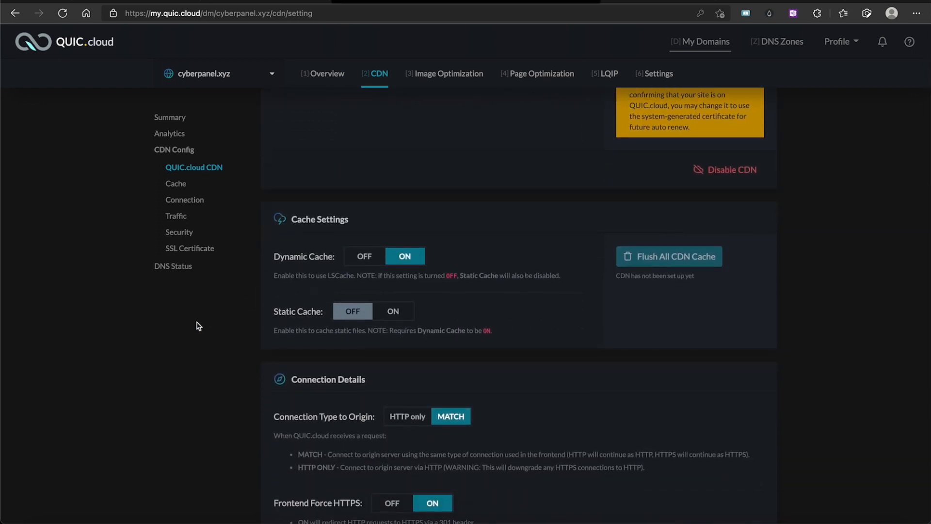
pyautogui.moveTo(196, 322); pyautogui.dragTo(261, 316)
pyautogui.moveTo(196, 293); pyautogui.dragTo(275, 268)
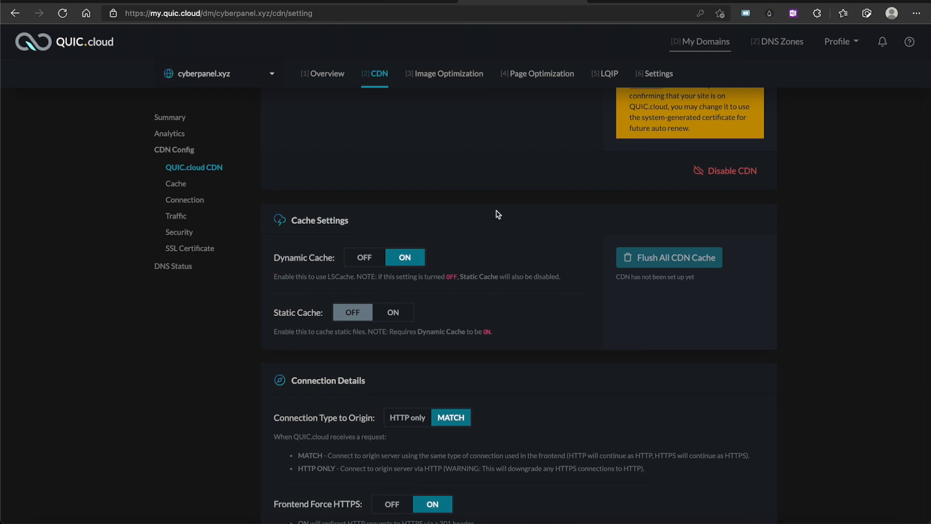
pyautogui.scroll(6, 495, 209)
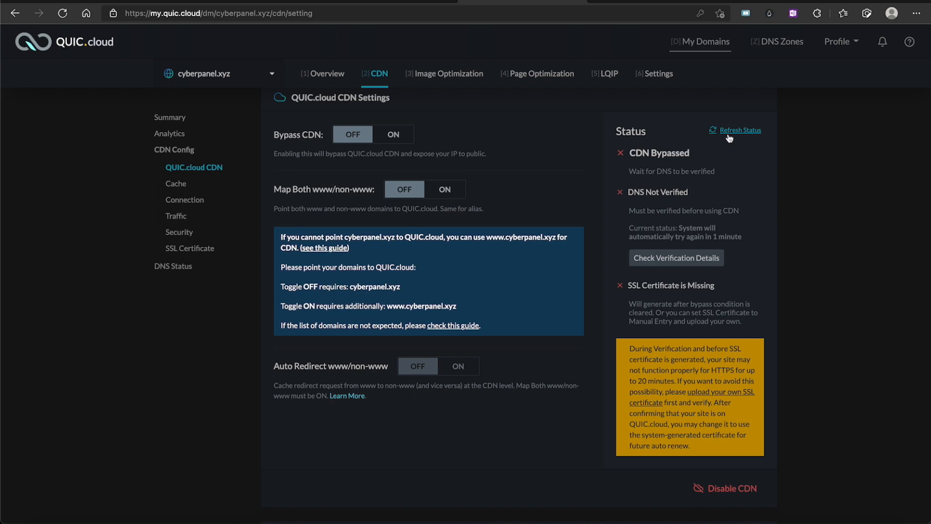
# Refresh the CDN status and check the DNS verification details of cyberpanel.xyz
pyautogui.click(730, 134)
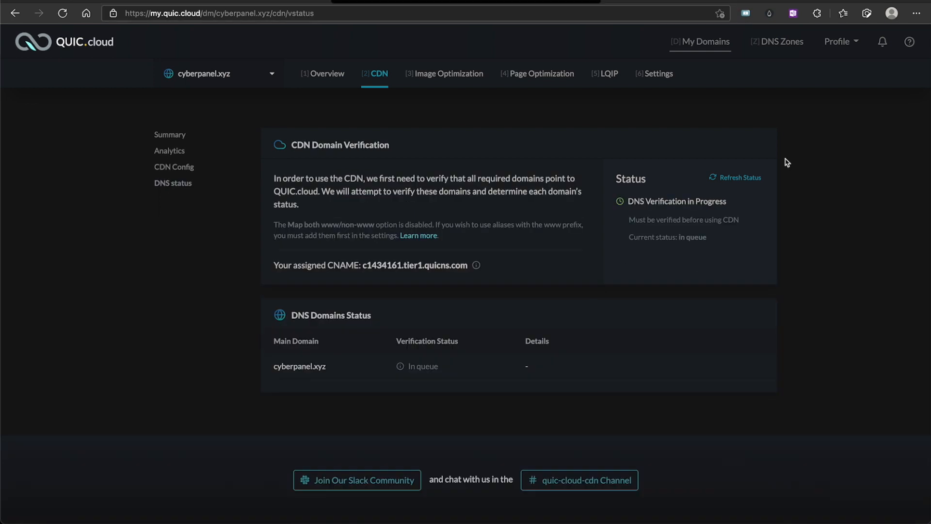
pyautogui.moveTo(839, 216); pyautogui.dragTo(736, 202)
pyautogui.moveTo(502, 430); pyautogui.dragTo(444, 377)
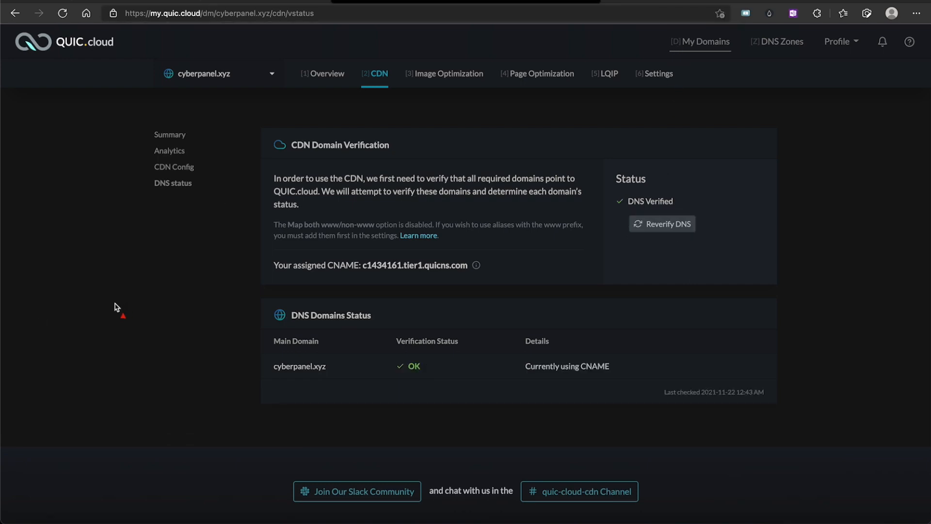
pyautogui.moveTo(824, 280); pyautogui.dragTo(683, 203)
pyautogui.moveTo(497, 433); pyautogui.dragTo(439, 376)
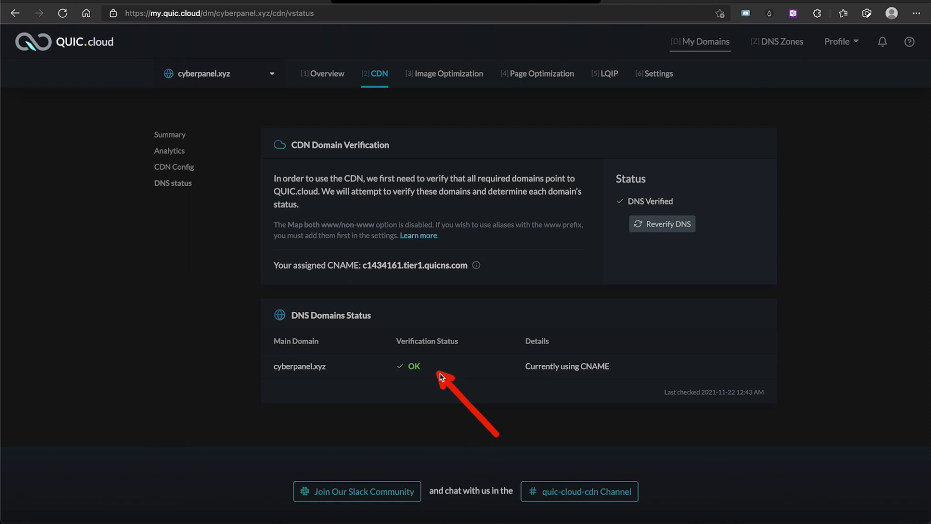
pyautogui.moveTo(665, 433); pyautogui.dragTo(615, 386)
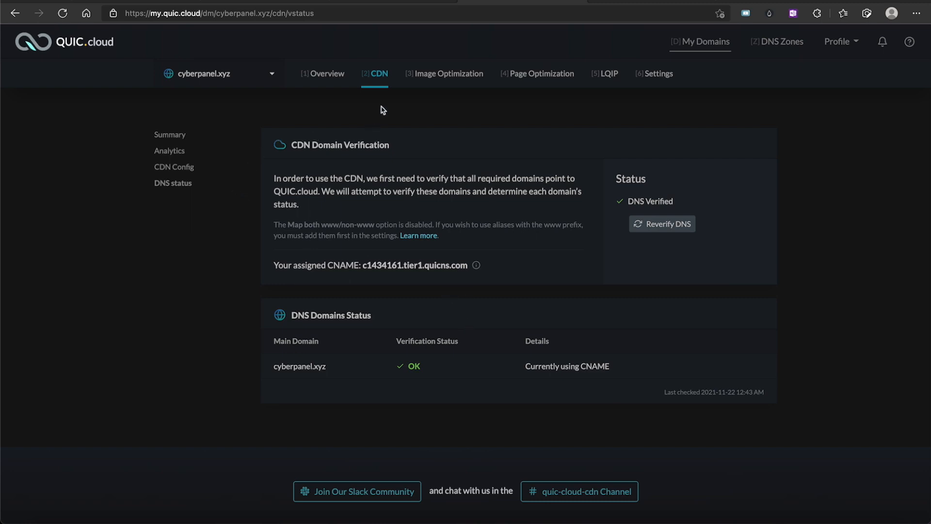
# Go through the services overview to the CDN service's summary and check its SSL certificate status
pyautogui.click(319, 76)
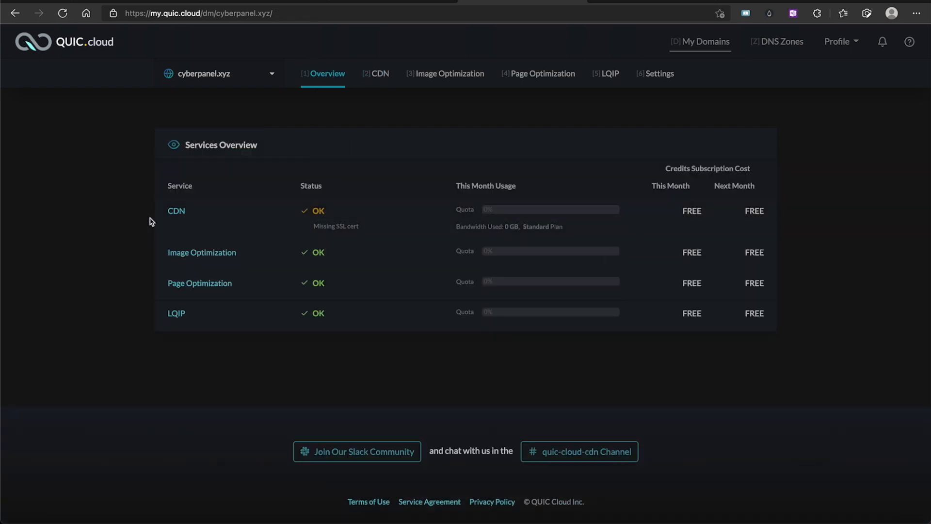
pyautogui.moveTo(208, 226); pyautogui.dragTo(303, 229)
pyautogui.click(179, 211)
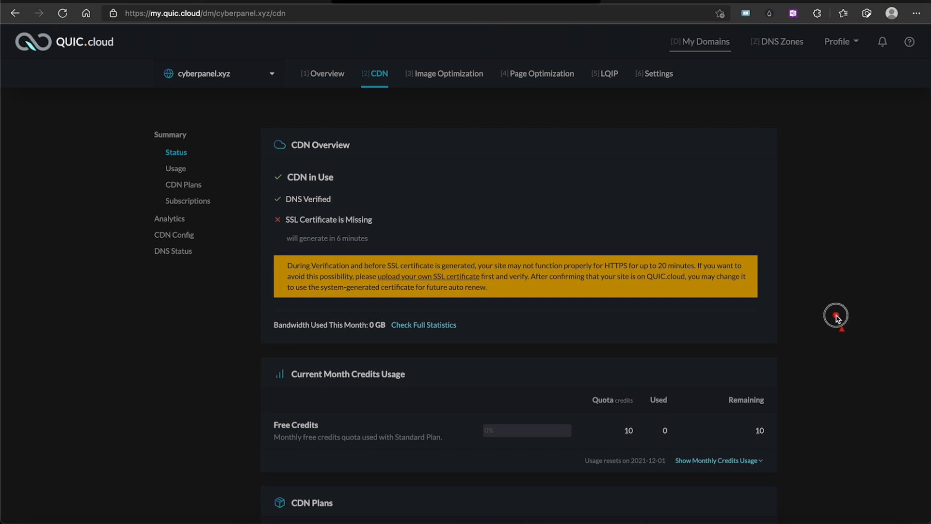
pyautogui.moveTo(838, 318); pyautogui.dragTo(767, 274)
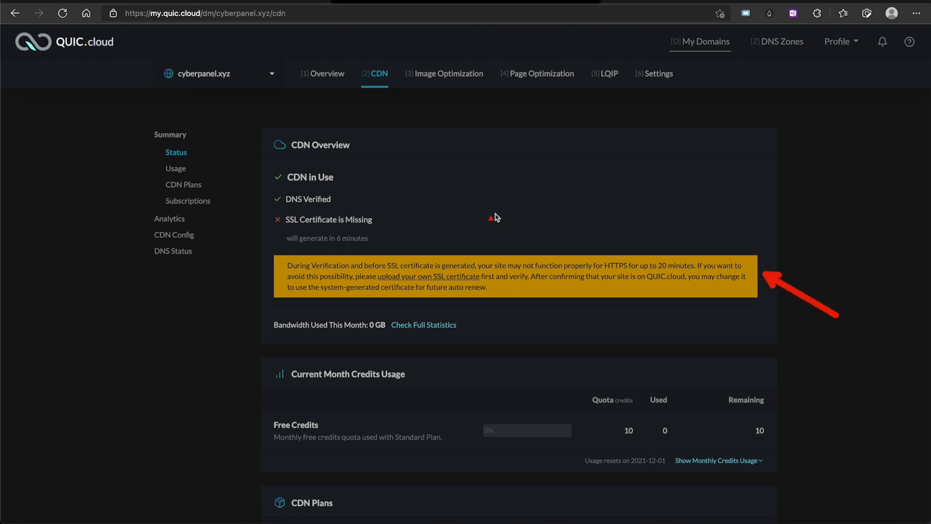
pyautogui.moveTo(519, 225); pyautogui.dragTo(397, 224)
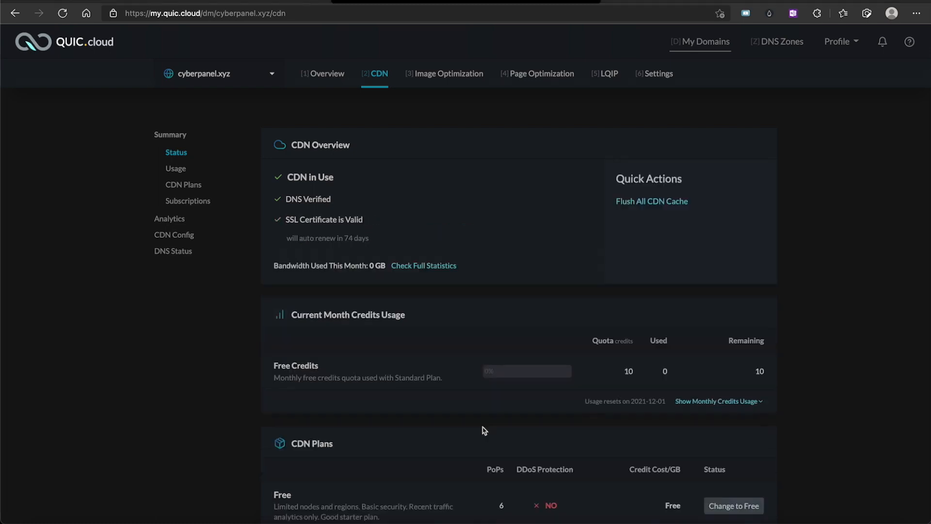
# Review the CDN, DNS verification and SSL certificate states and the monthly bandwidth in the CDN overview
pyautogui.moveTo(482, 428)
pyautogui.mouseDown()
pyautogui.moveTo(414, 363)
pyautogui.moveTo(341, 246)
pyautogui.moveTo(344, 231)
pyautogui.moveTo(335, 234)
pyautogui.mouseUp()
pyautogui.moveTo(489, 186); pyautogui.dragTo(358, 183)
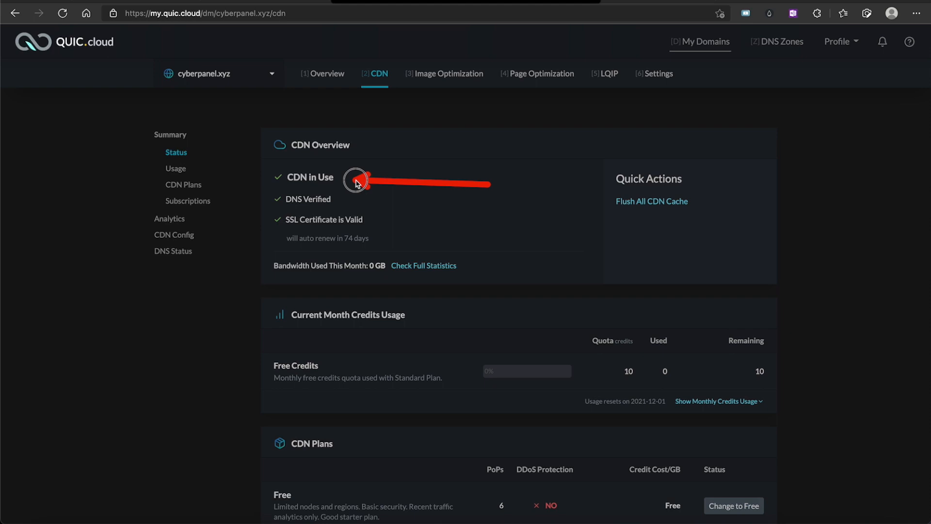
pyautogui.moveTo(420, 204); pyautogui.dragTo(345, 204)
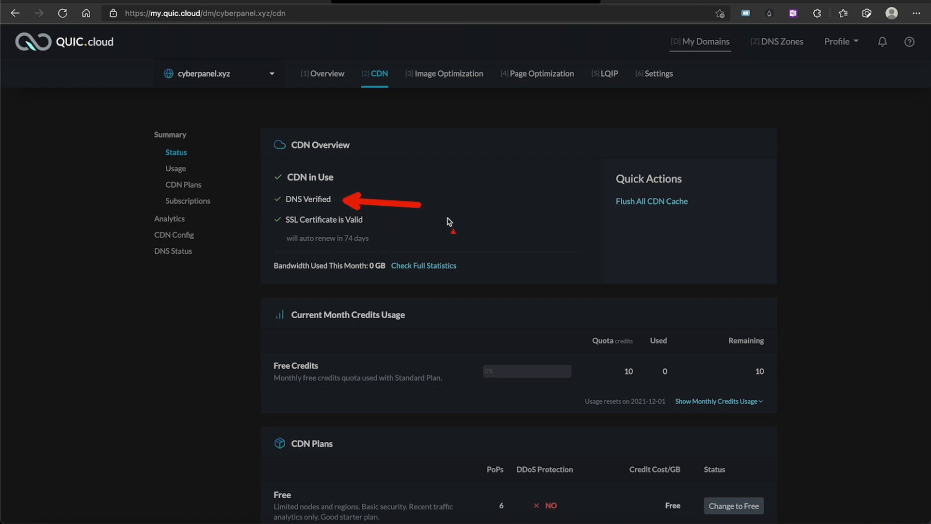
pyautogui.moveTo(454, 226); pyautogui.dragTo(380, 221)
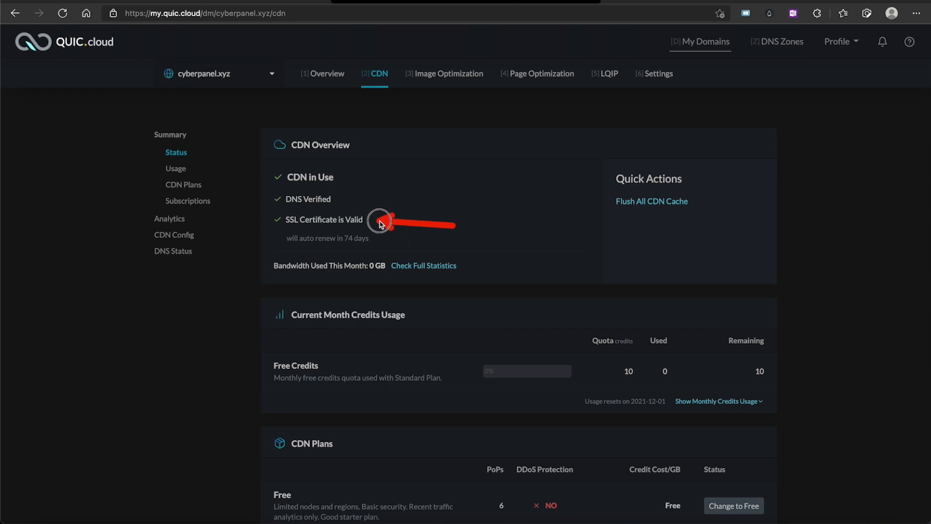
pyautogui.moveTo(380, 222); pyautogui.dragTo(380, 223)
pyautogui.moveTo(416, 314)
pyautogui.mouseDown()
pyautogui.moveTo(376, 244)
pyautogui.moveTo(370, 256)
pyautogui.mouseUp()
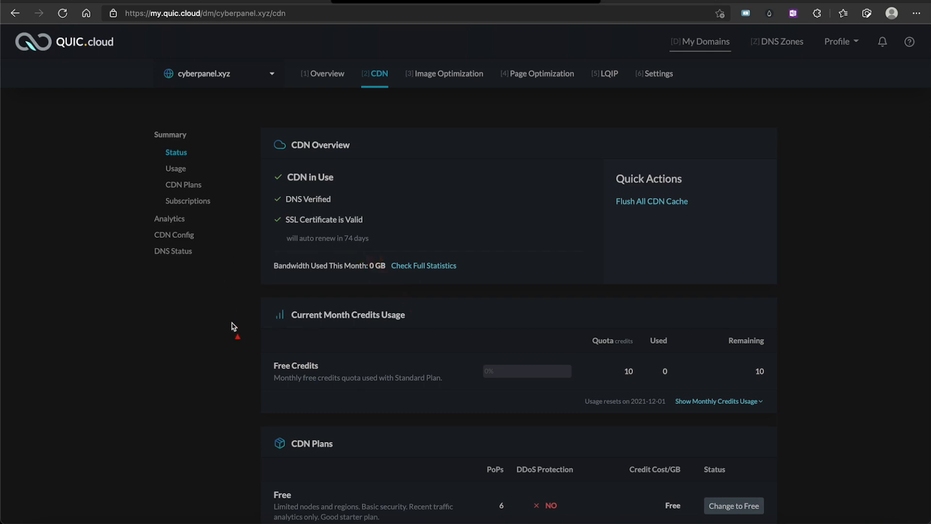
# Switch to the WordPress admin with the LiteSpeed Cache CDN settings and log out of the site
pyautogui.click(395, 4)
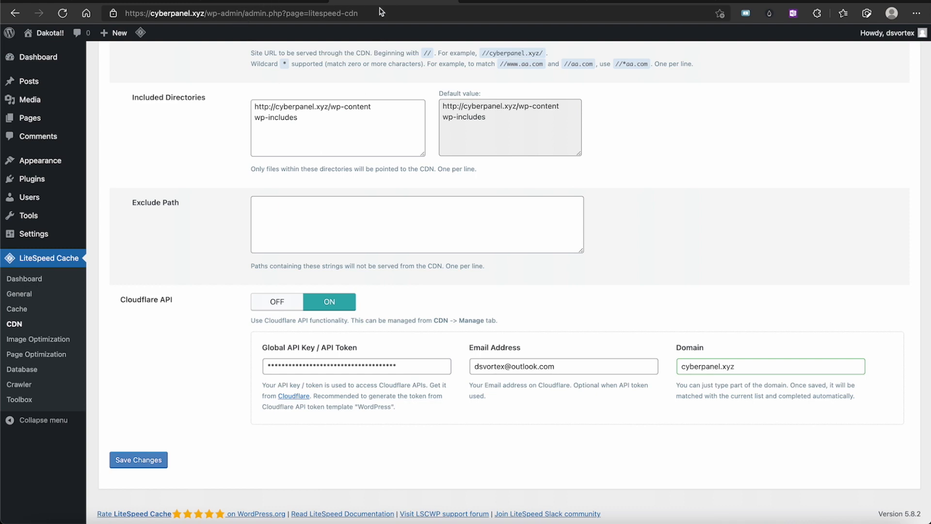
pyautogui.scroll(15, 817, 180)
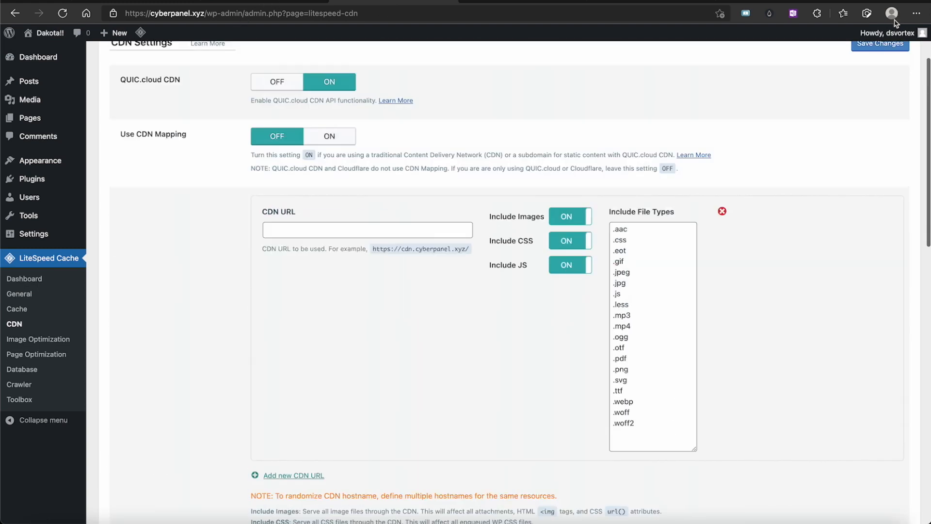
pyautogui.moveTo(893, 34)
pyautogui.click(867, 87)
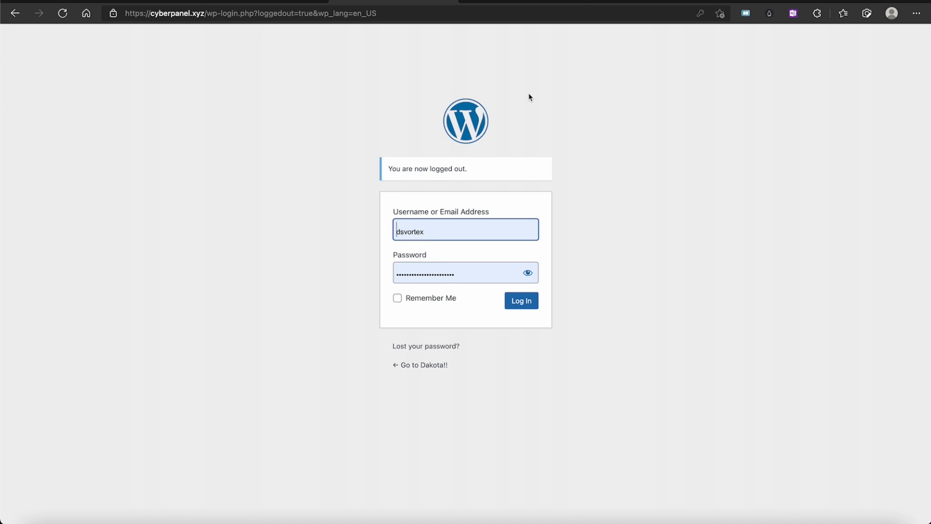
# Open the public home page of cyberpanel.xyz as a logged-out visitor
pyautogui.click(397, 14)
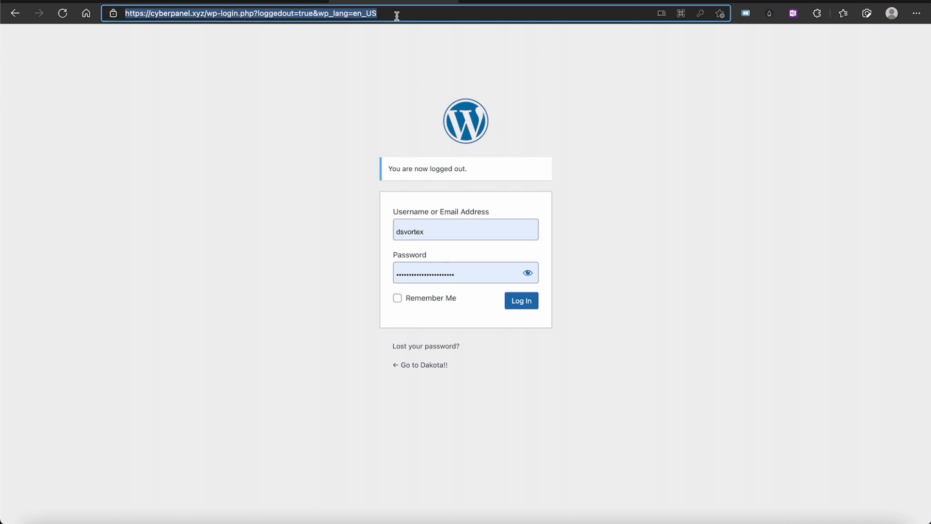
pyautogui.write('cy')
pyautogui.press('Return')
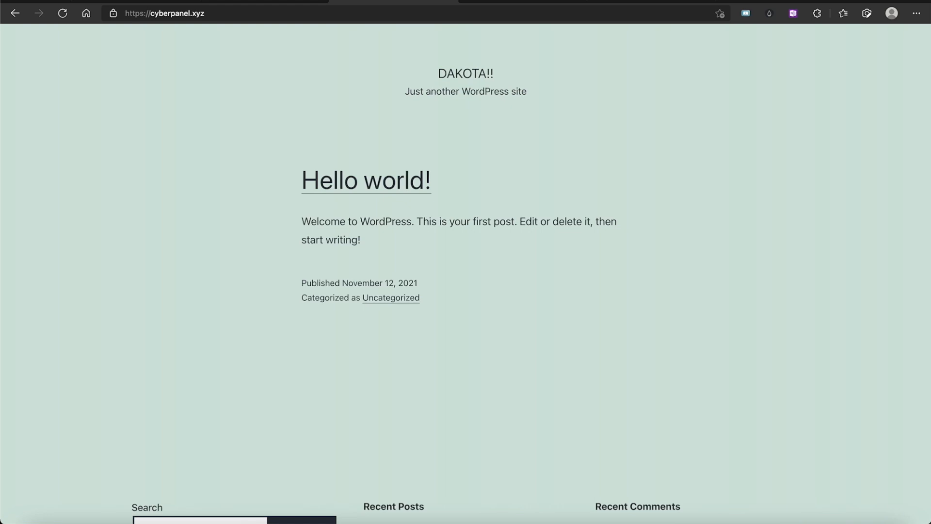
# Open the browser's developer tools on the cyberpanel.xyz home page and reload it to record the network requests
pyautogui.click(249, 1)
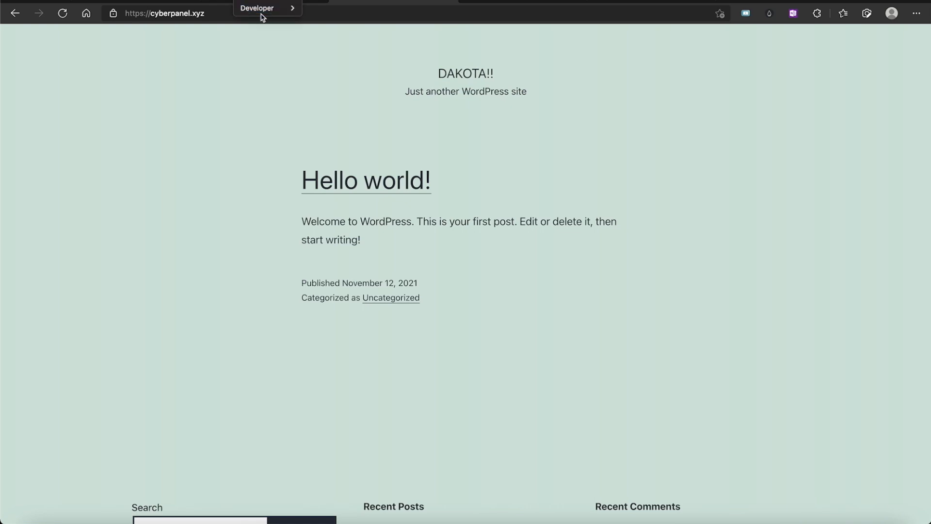
pyautogui.moveTo(263, 14)
pyautogui.click(336, 24)
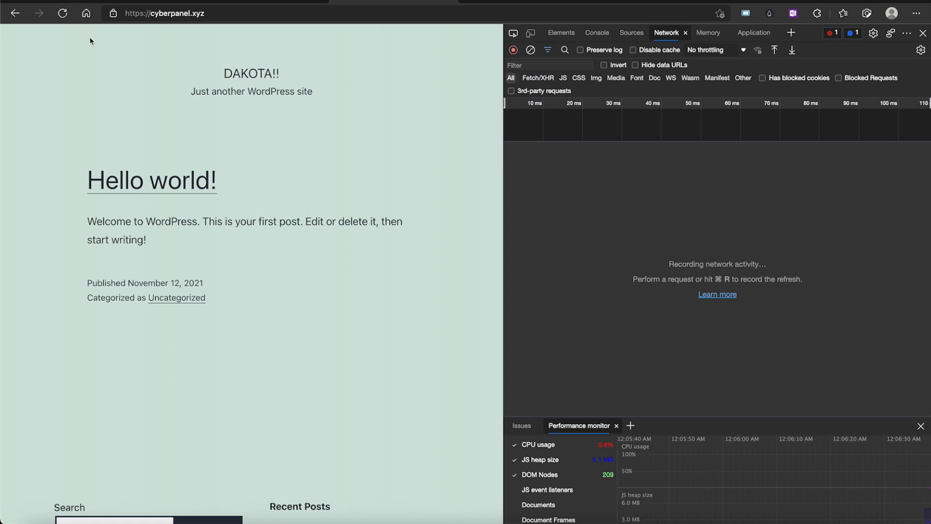
pyautogui.click(68, 20)
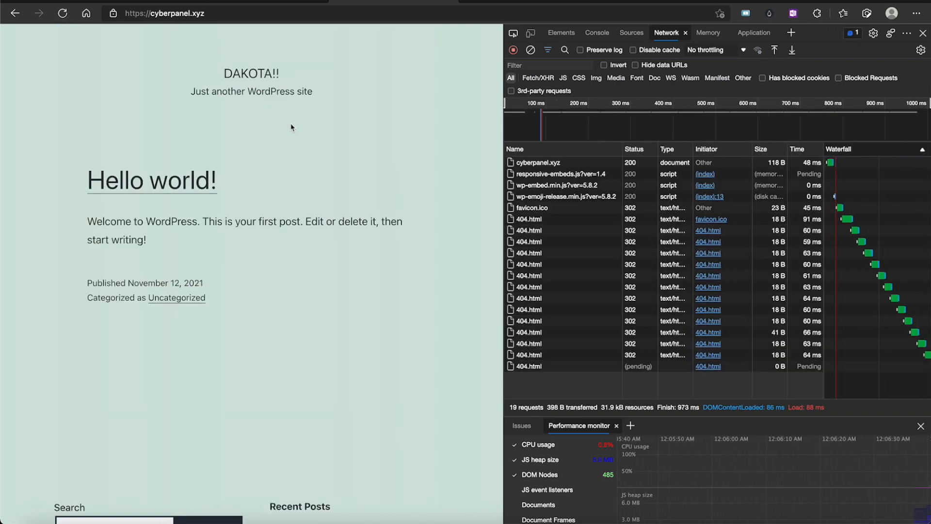
pyautogui.scroll(-1, 575, 235)
pyautogui.scroll(1, 574, 235)
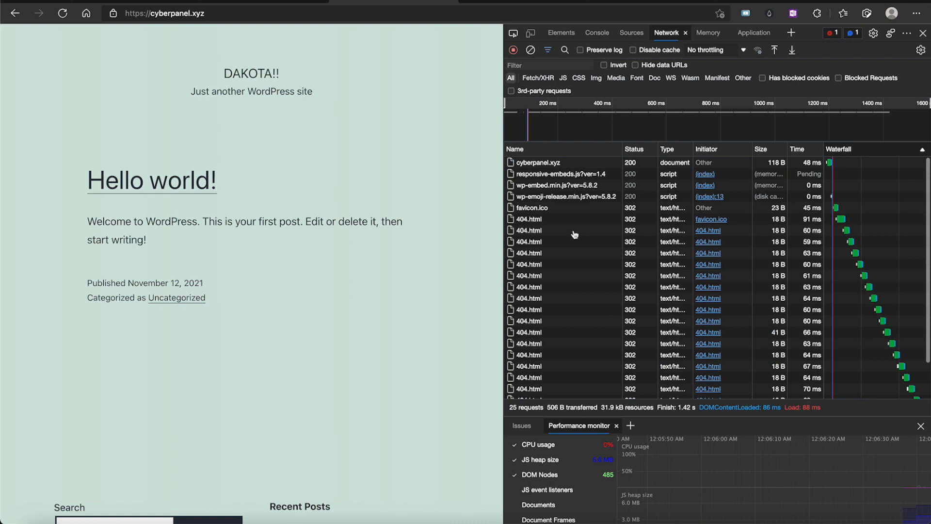
# Inspect the response and request headers of the cyberpanel.xyz document request
pyautogui.click(539, 163)
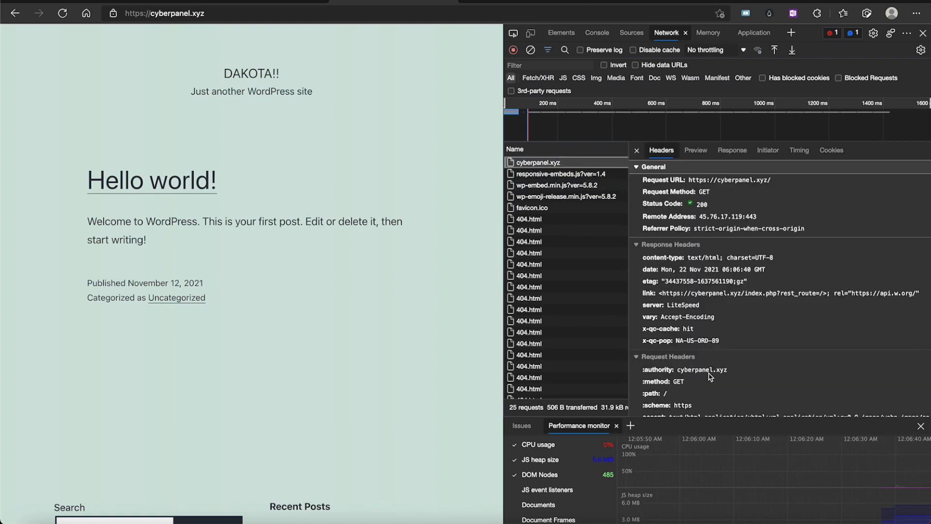
pyautogui.scroll(-5, 710, 377)
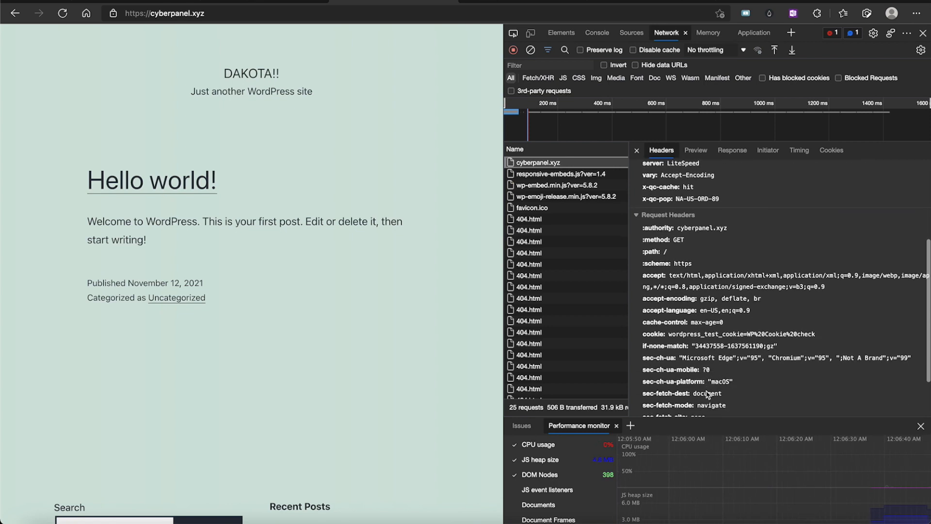
pyautogui.moveTo(584, 265); pyautogui.dragTo(672, 229)
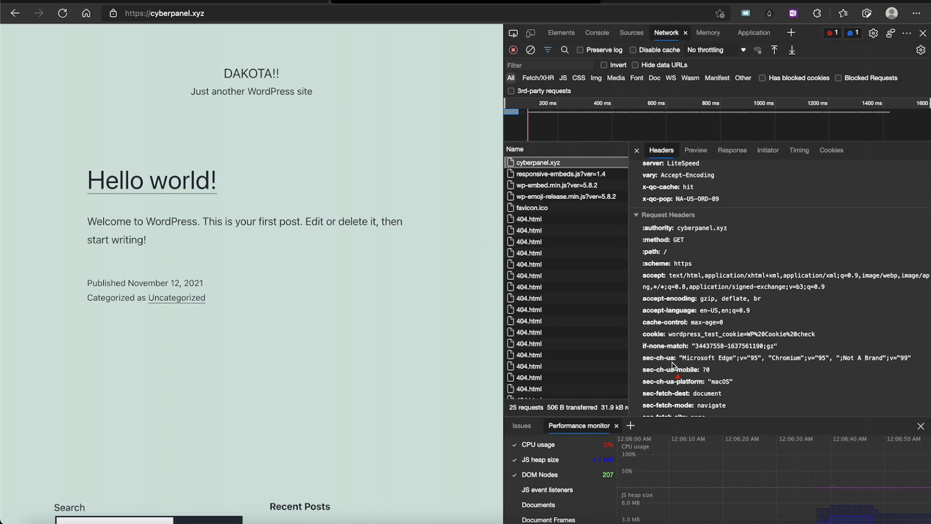
pyautogui.scroll(-3, 672, 365)
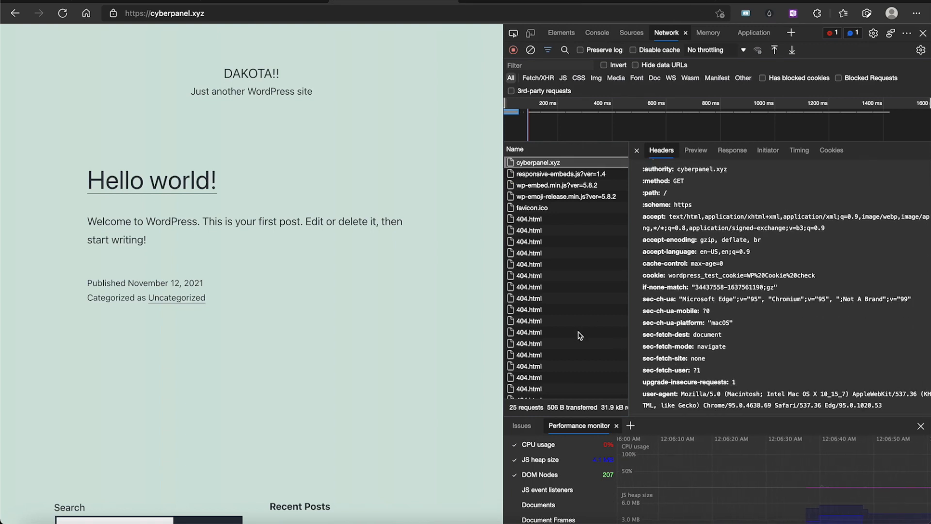
pyautogui.scroll(5, 691, 246)
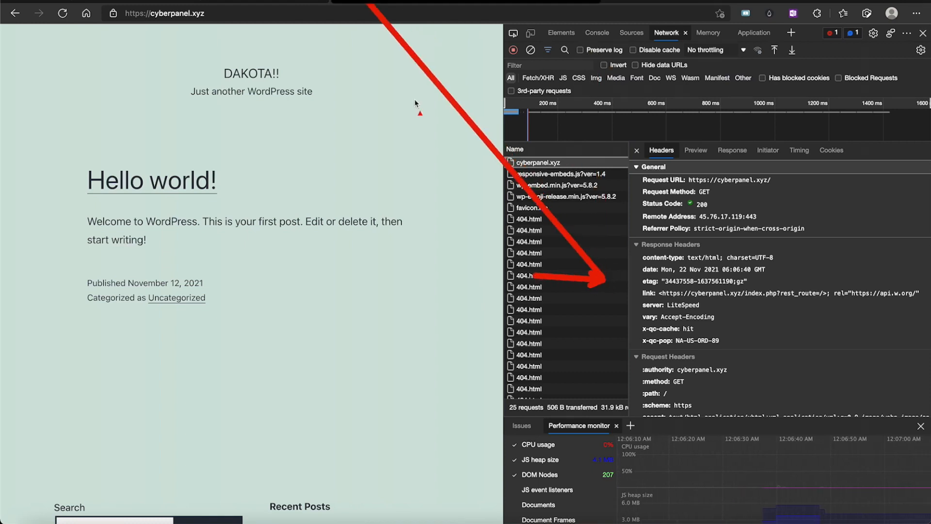
# Switch to the QUIC.cloud CDN overview and check the CDN usage, DNS verification and SSL certificate states
pyautogui.click(673, 0)
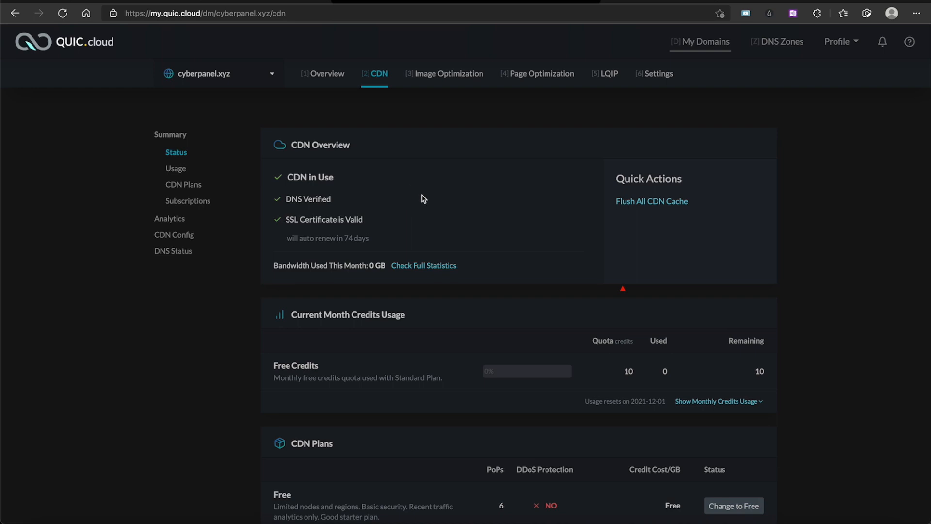
pyautogui.moveTo(593, 216)
pyautogui.mouseDown()
pyautogui.moveTo(416, 183)
pyautogui.moveTo(362, 183)
pyautogui.mouseUp()
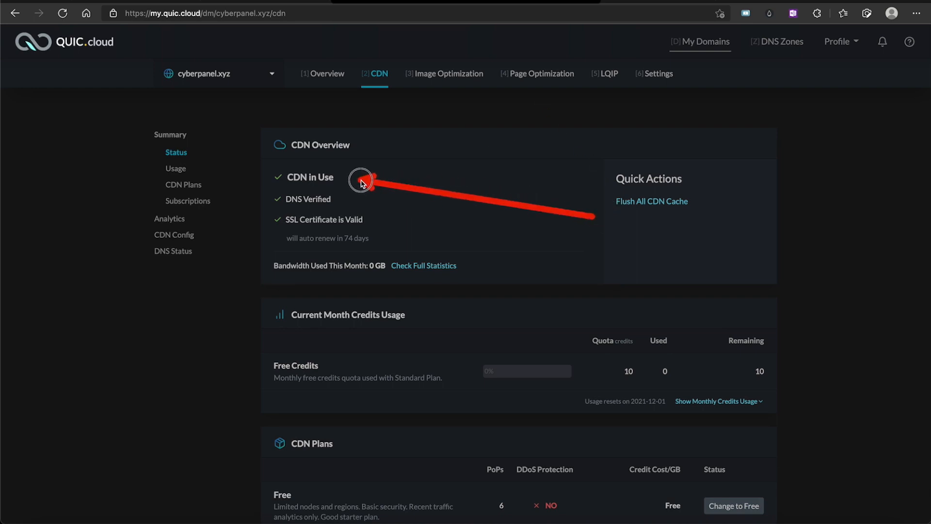
pyautogui.moveTo(436, 208); pyautogui.dragTo(348, 200)
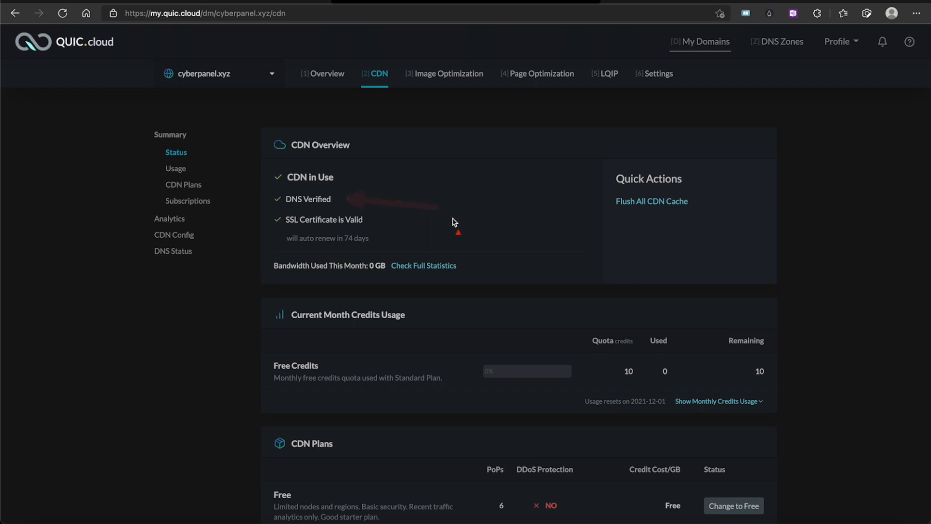
pyautogui.moveTo(454, 218); pyautogui.dragTo(374, 221)
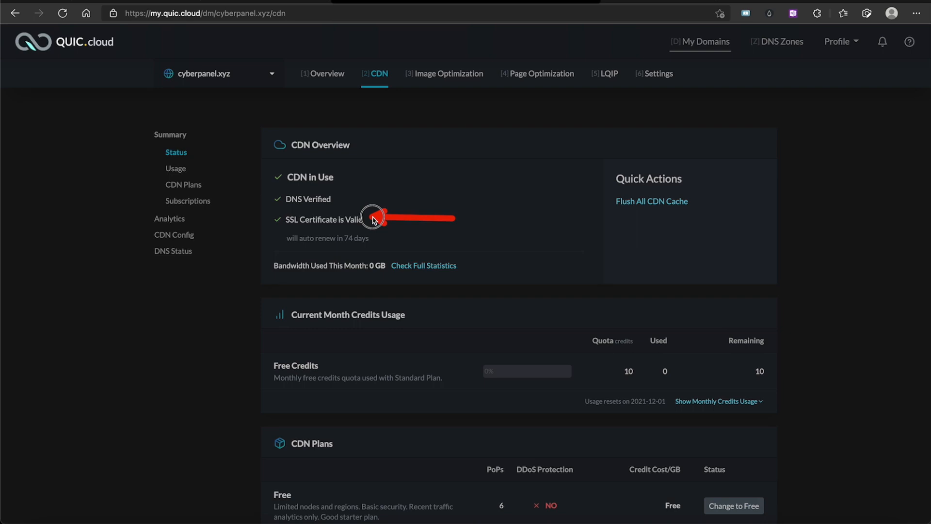
pyautogui.moveTo(397, 335); pyautogui.dragTo(337, 247)
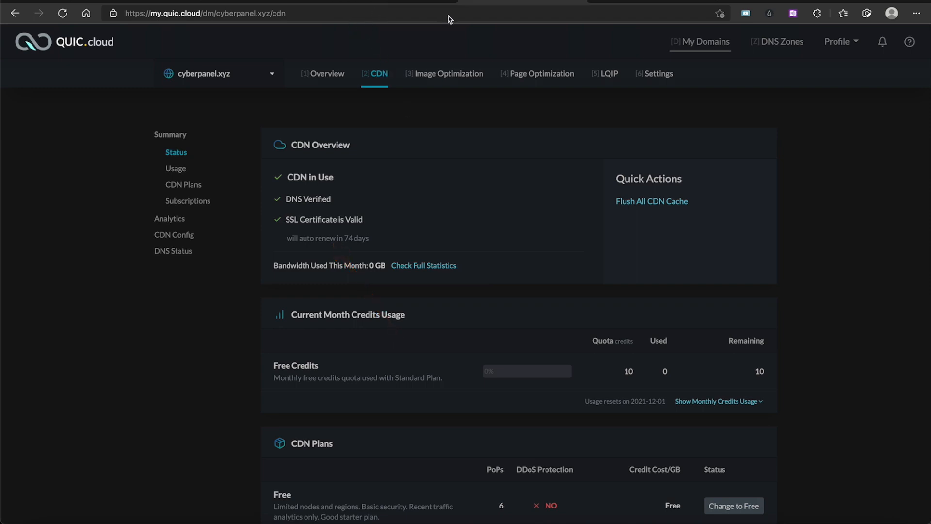
# Return to the cyberpanel.xyz home page, open the developer tools and reload the page to capture its network requests
pyautogui.click(386, 2)
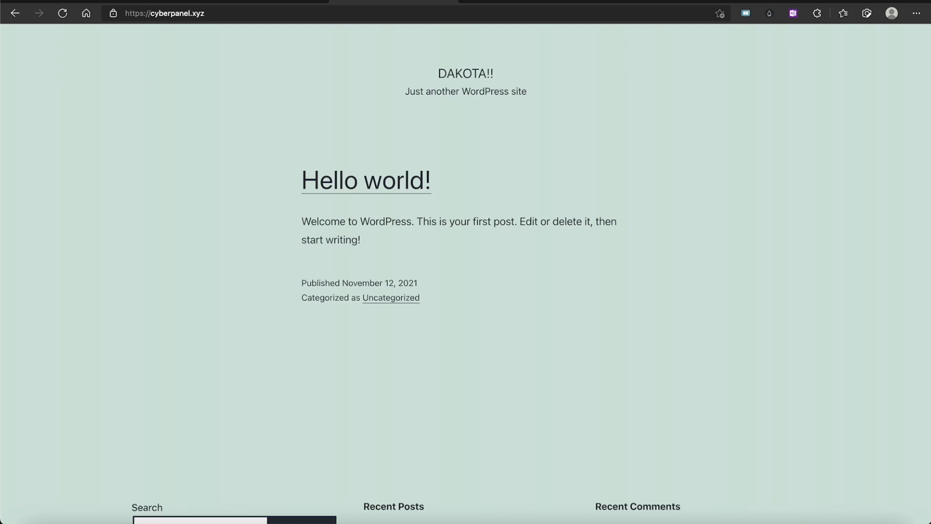
pyautogui.moveTo(254, 9)
pyautogui.click(336, 25)
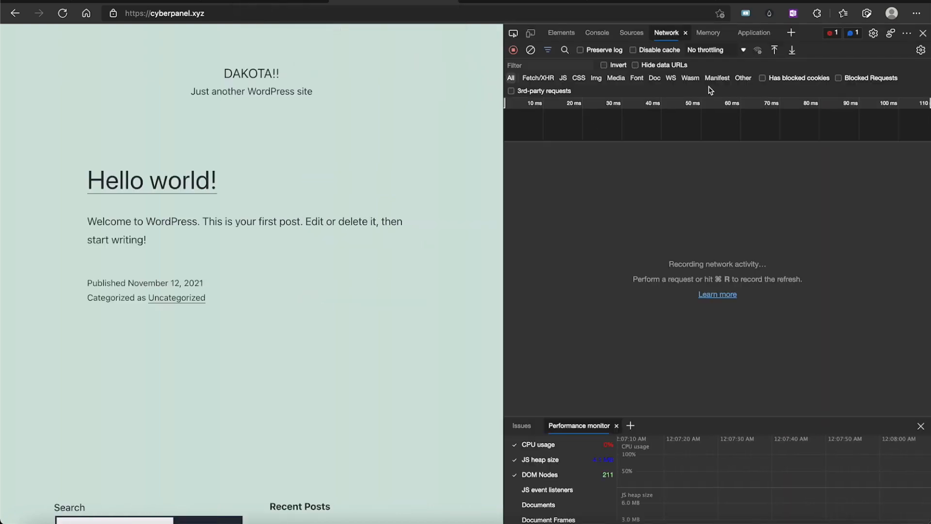
pyautogui.click(62, 14)
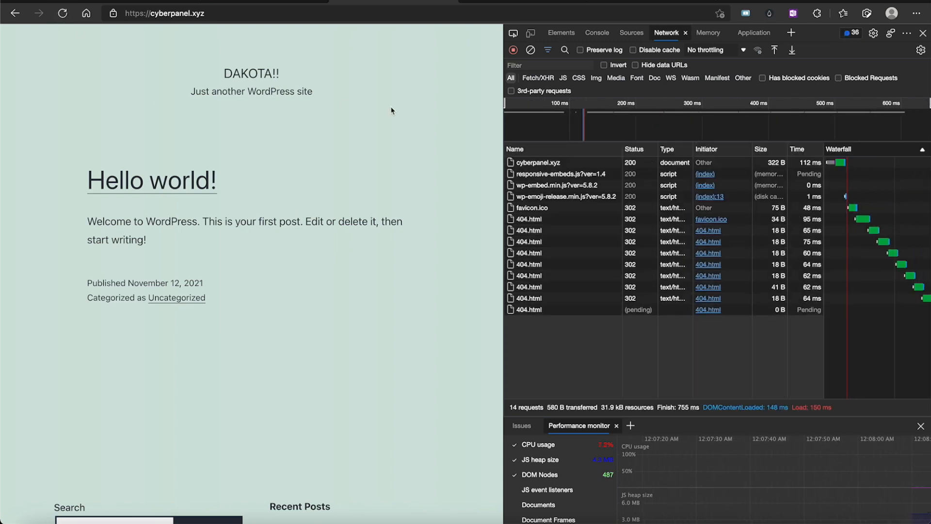
pyautogui.scroll(2, 526, 245)
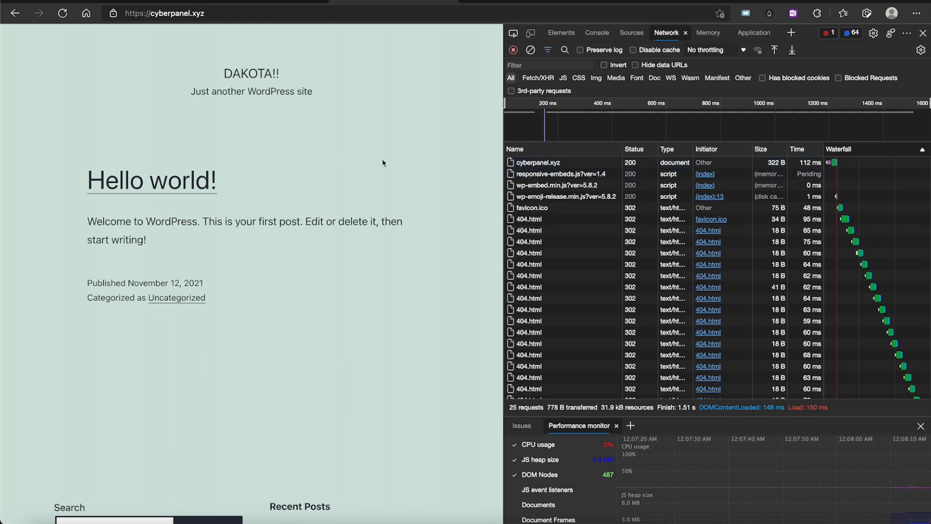
# Check the status of the cyberpanel.xyz document request and examine its server and QUIC.cloud cache response headers
pyautogui.moveTo(336, 149)
pyautogui.mouseDown()
pyautogui.moveTo(499, 154)
pyautogui.moveTo(506, 162)
pyautogui.mouseUp()
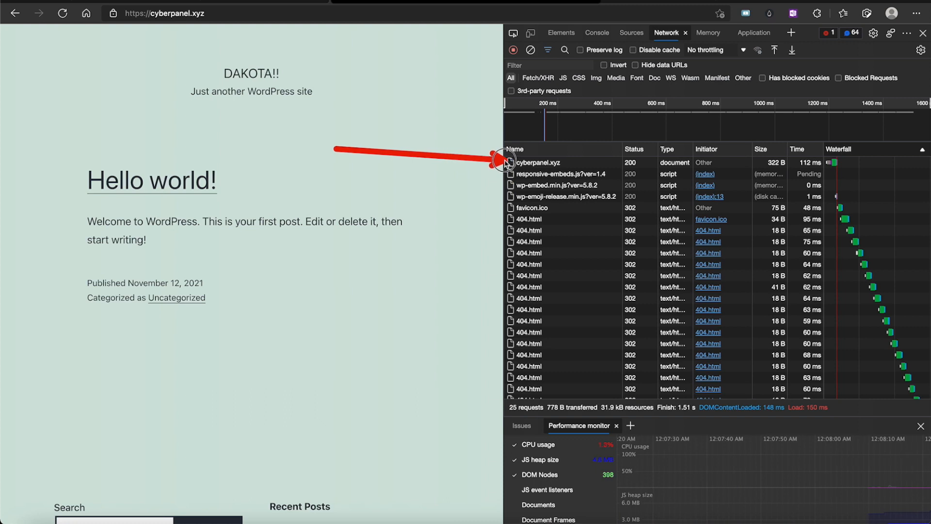
pyautogui.moveTo(627, 212); pyautogui.dragTo(634, 173)
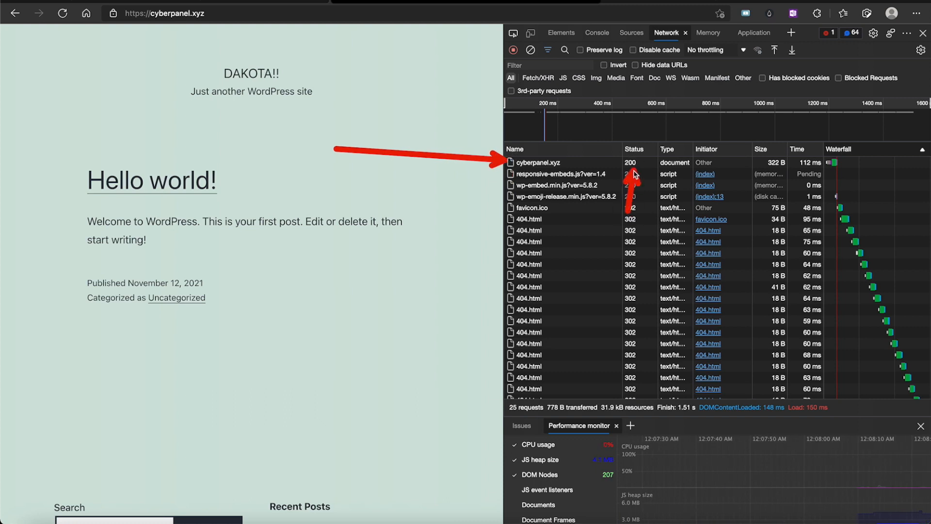
pyautogui.click(548, 164)
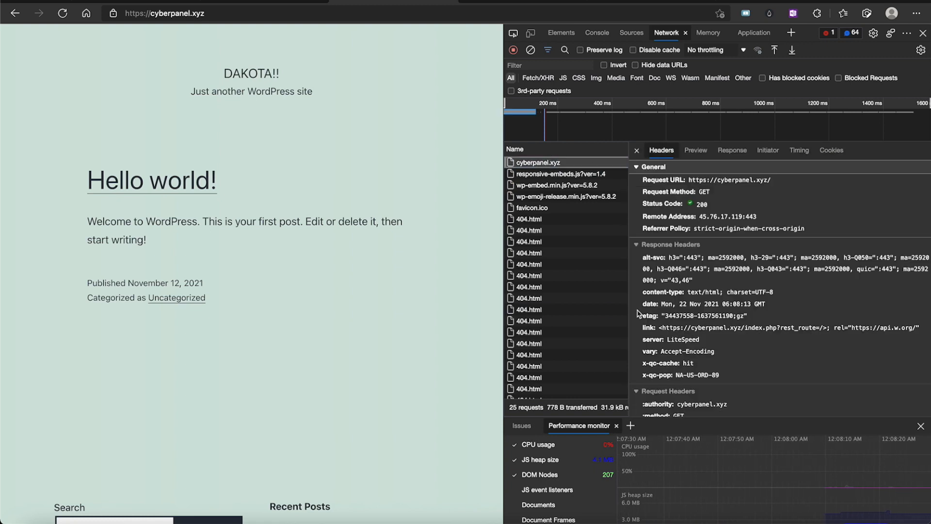
pyautogui.moveTo(381, 329); pyautogui.dragTo(633, 341)
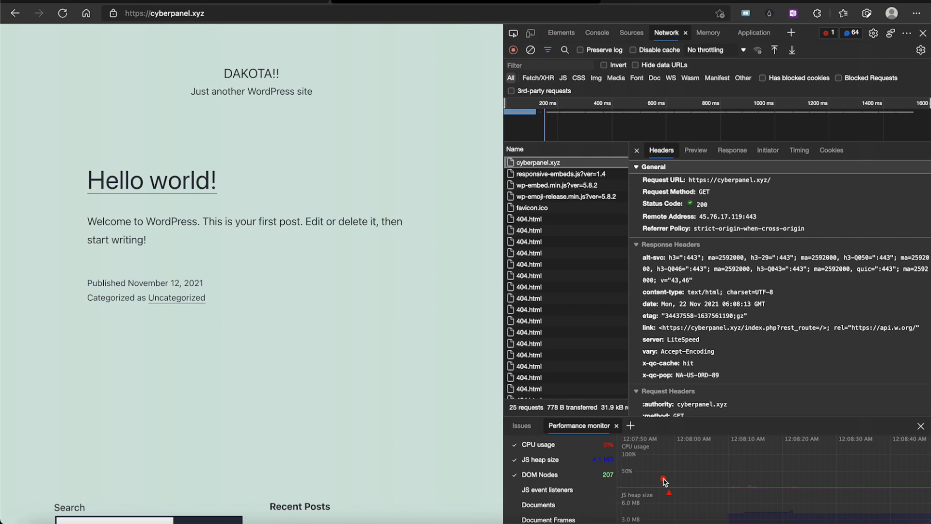
pyautogui.click(671, 520)
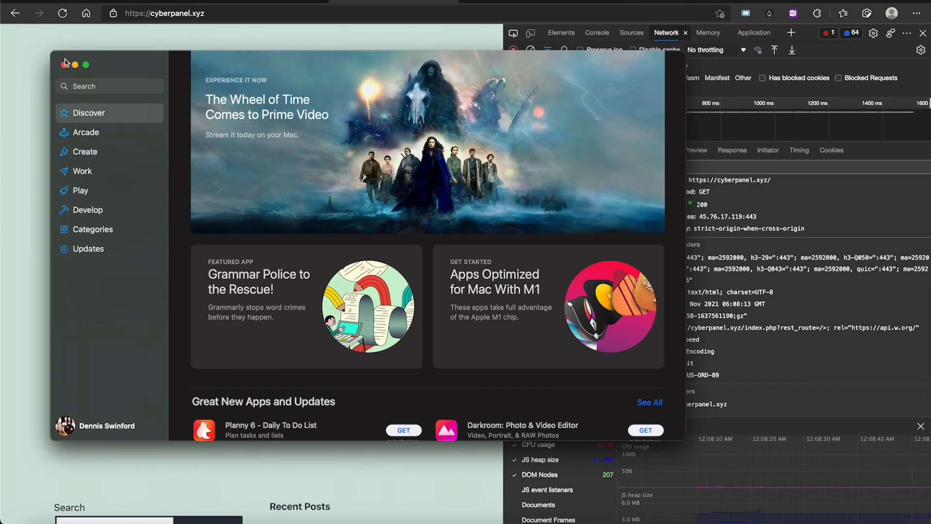
pyautogui.click(64, 63)
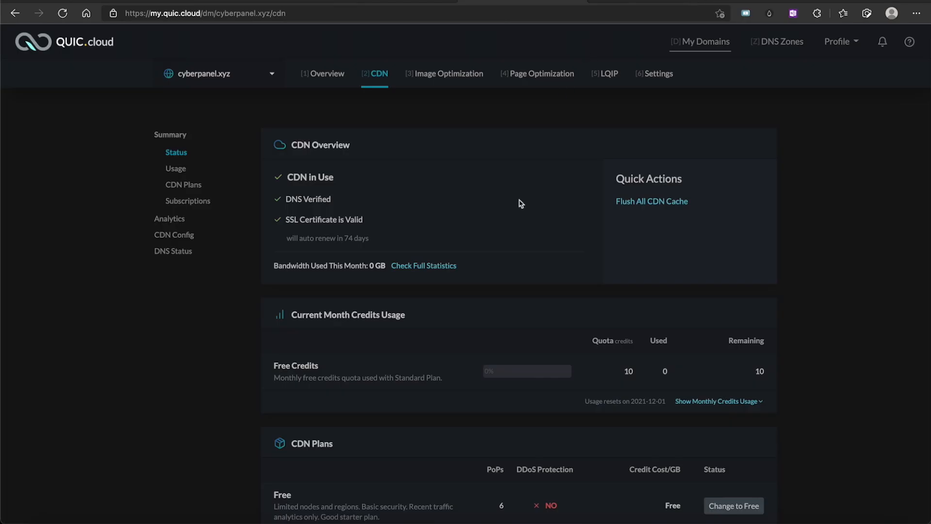
# Recheck the CDN, DNS and SSL certificate states in the QUIC.cloud CDN overview
pyautogui.moveTo(539, 224)
pyautogui.mouseDown()
pyautogui.moveTo(447, 188)
pyautogui.moveTo(358, 180)
pyautogui.mouseUp()
pyautogui.moveTo(415, 199); pyautogui.dragTo(347, 200)
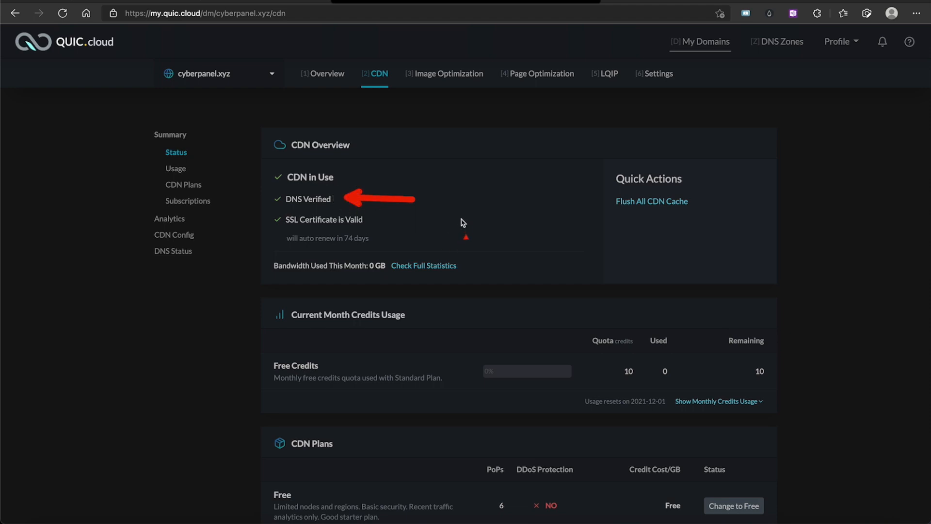
pyautogui.moveTo(464, 218); pyautogui.dragTo(374, 224)
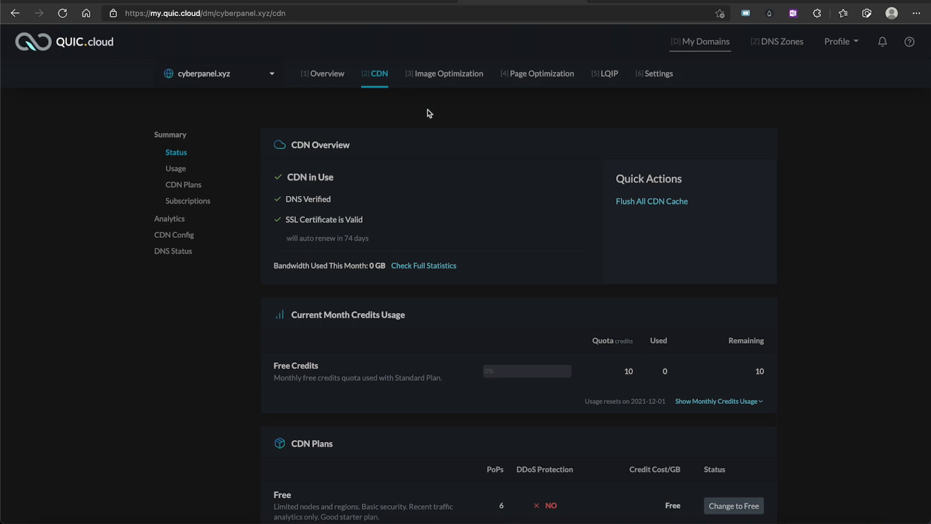
# Go back to the cyberpanel.xyz home page, reopen the developer tools and record the network requests of a fresh reload
pyautogui.click(400, 4)
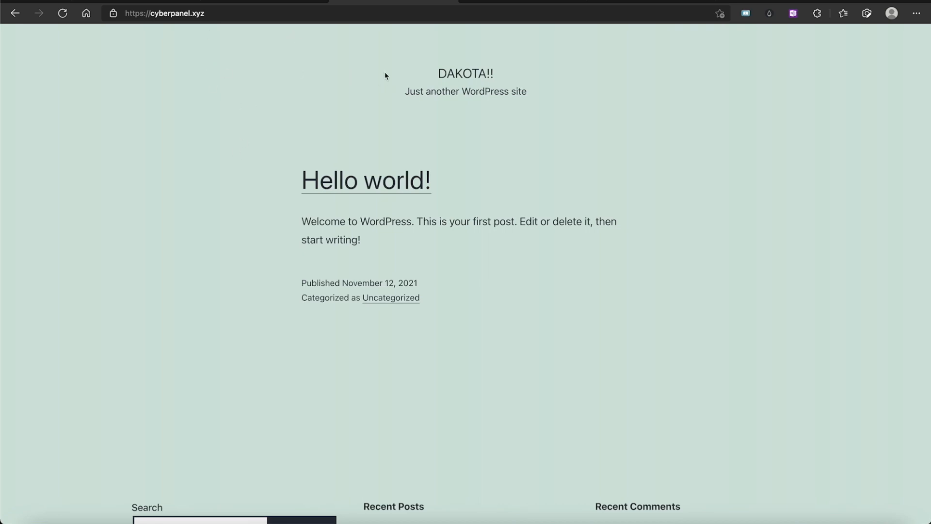
pyautogui.click(248, 0)
pyautogui.moveTo(260, 8)
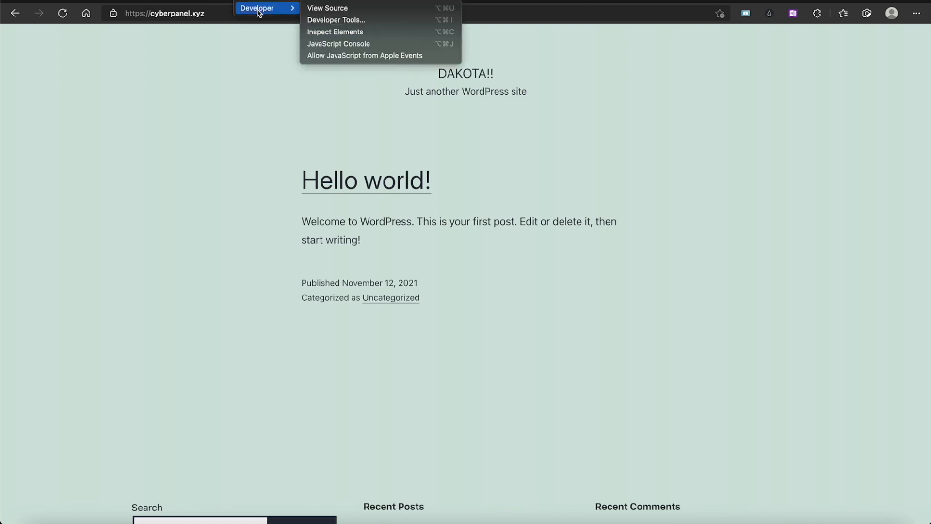
pyautogui.click(324, 20)
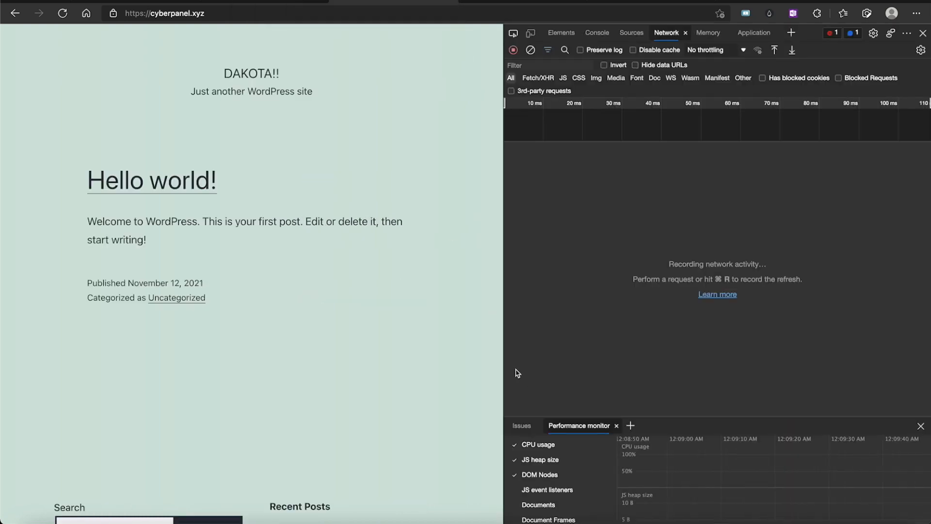
pyautogui.click(62, 14)
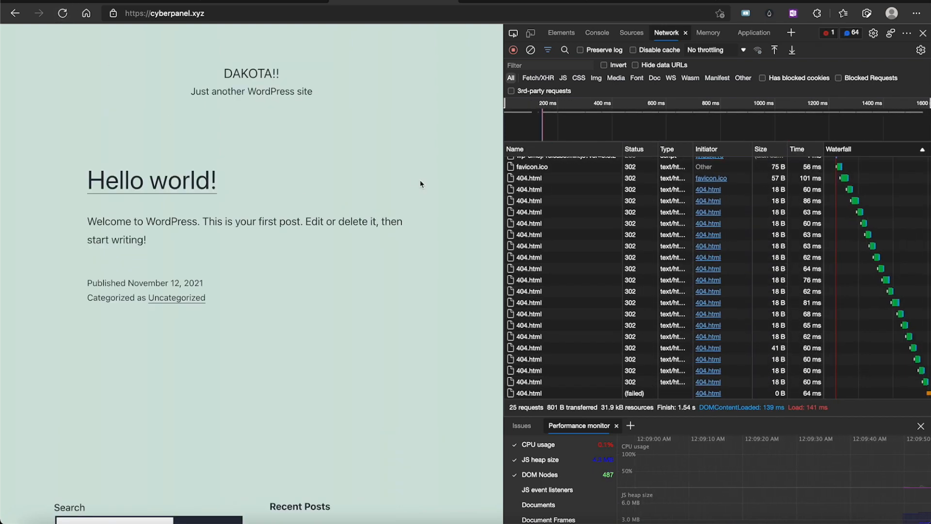
pyautogui.scroll(2, 531, 196)
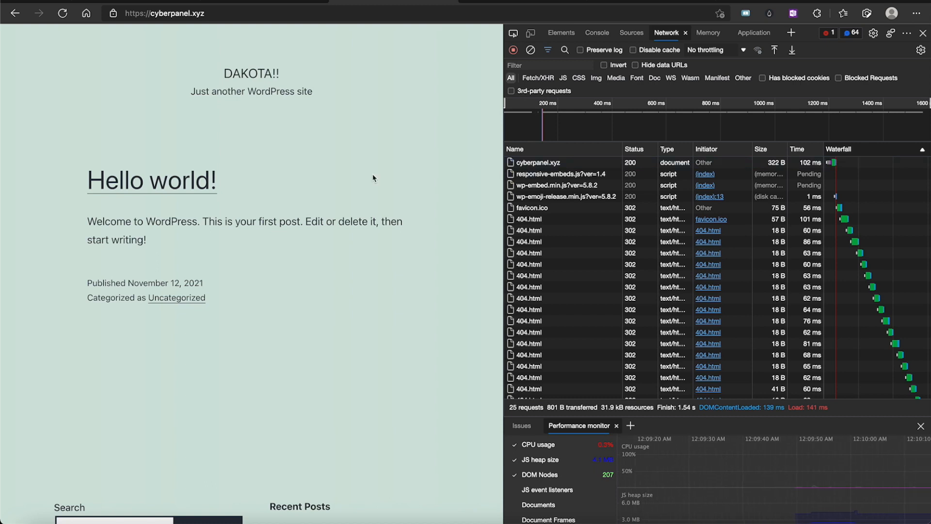
# Open the cyberpanel.xyz document request's headers and examine the remote address, server, x-qc-cache and x-qc-pop entries
pyautogui.moveTo(372, 175)
pyautogui.mouseDown()
pyautogui.moveTo(505, 160)
pyautogui.moveTo(510, 168)
pyautogui.mouseUp()
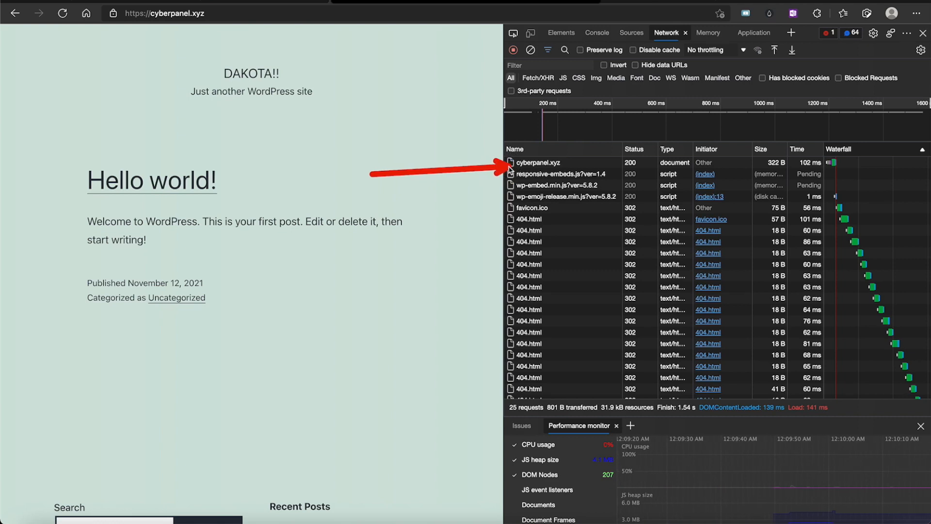
pyautogui.click(540, 163)
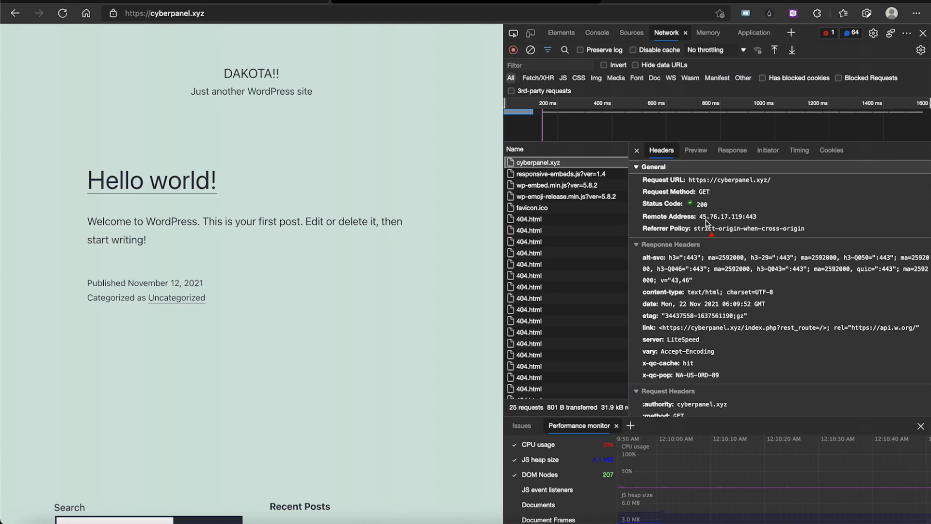
pyautogui.moveTo(831, 270)
pyautogui.mouseDown()
pyautogui.moveTo(795, 264)
pyautogui.moveTo(769, 231)
pyautogui.moveTo(747, 228)
pyautogui.mouseUp()
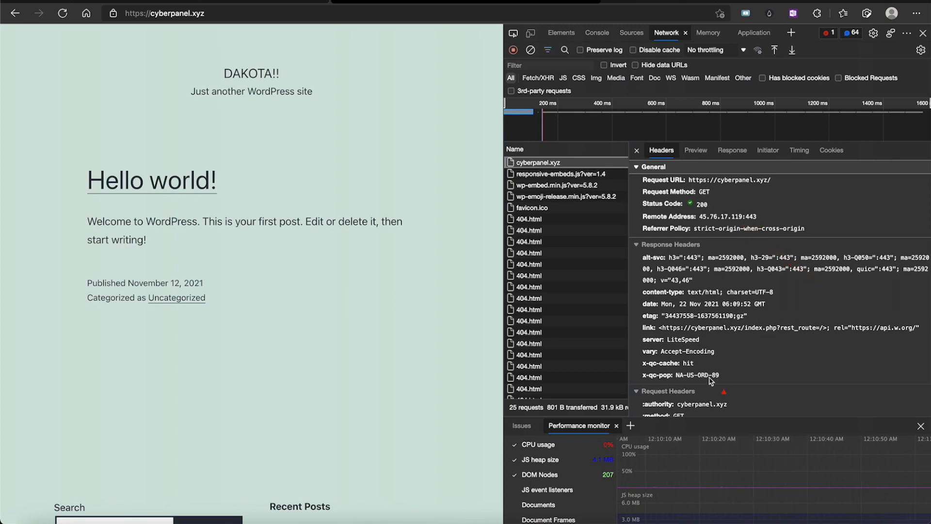
pyautogui.click(566, 351)
pyautogui.moveTo(566, 351); pyautogui.dragTo(634, 343)
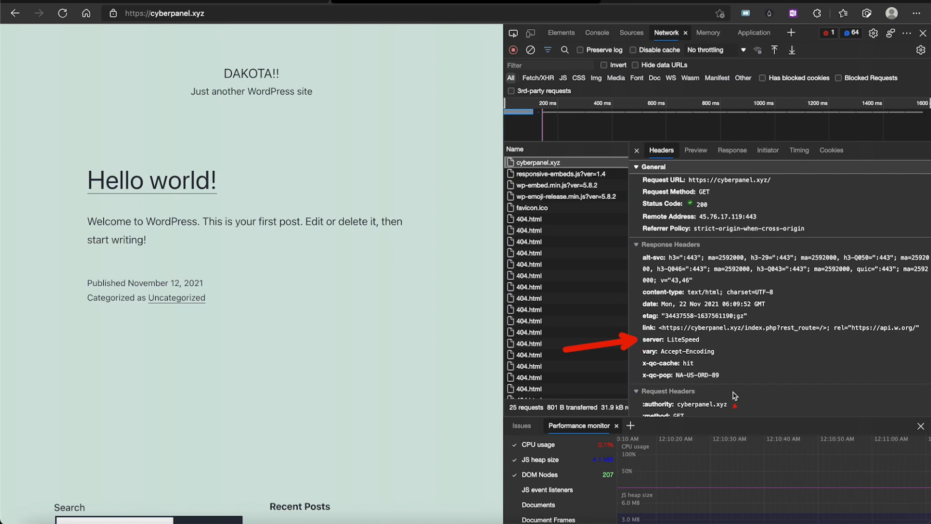
# Examine the x-qc-cache and x-qc-pop entries in the cyberpanel.xyz document's response headers
pyautogui.moveTo(742, 410)
pyautogui.mouseDown()
pyautogui.moveTo(642, 371)
pyautogui.moveTo(656, 372)
pyautogui.mouseUp()
pyautogui.moveTo(770, 360); pyautogui.dragTo(707, 369)
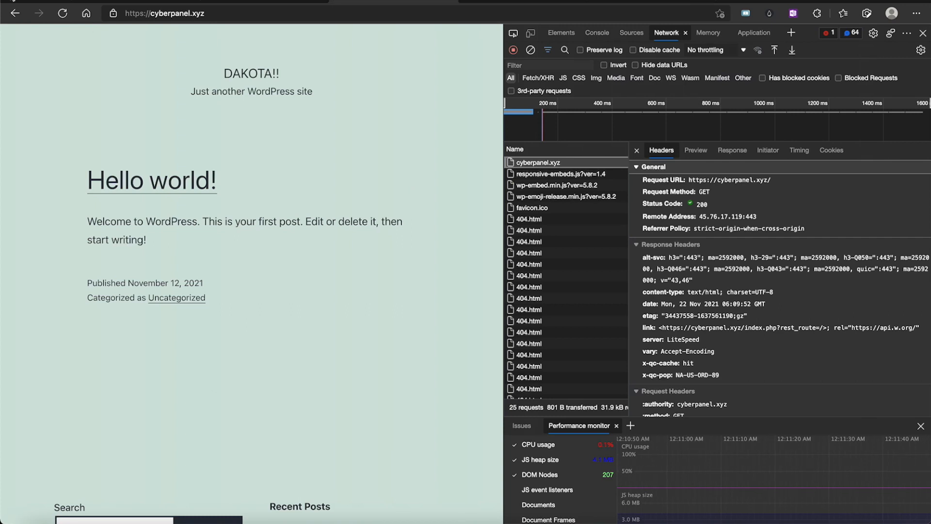
# Reload the cyberpanel.xyz home page and open the headers of its newly recorded document request
pyautogui.click(62, 14)
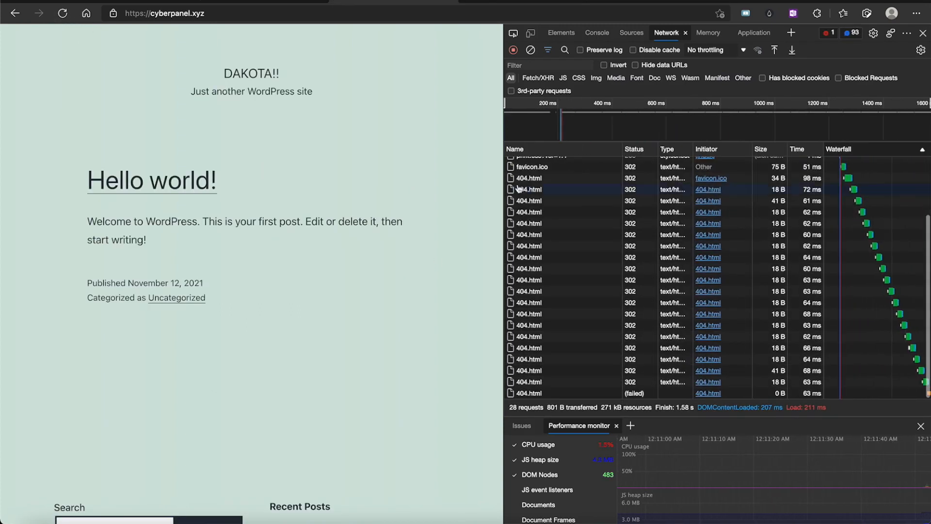
pyautogui.scroll(3, 519, 189)
pyautogui.click(523, 162)
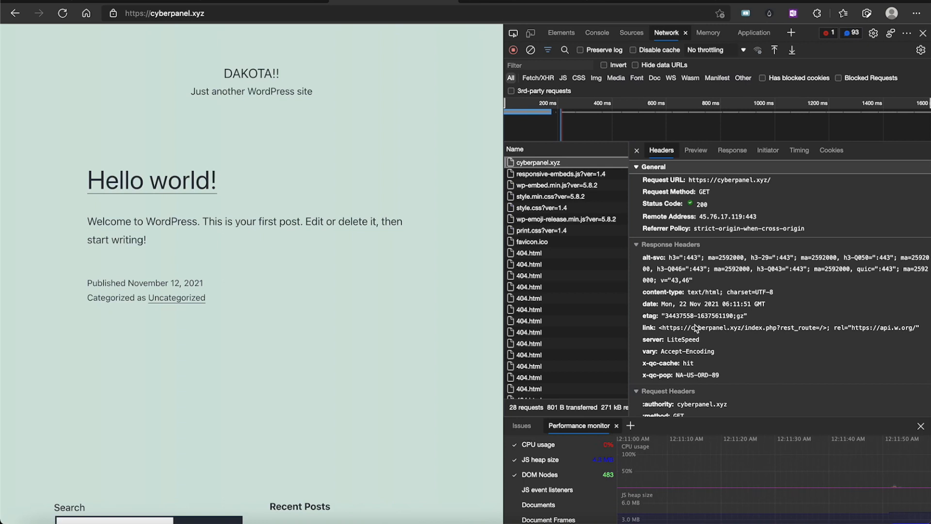
# Review the document request's response and request headers and close the developer tools
pyautogui.scroll(-3, 693, 385)
pyautogui.scroll(-2, 692, 385)
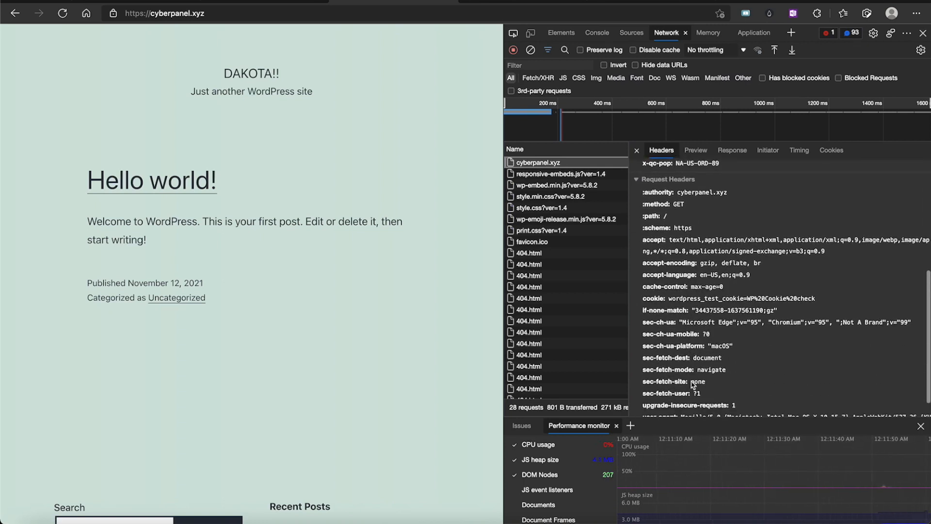
pyautogui.scroll(5, 692, 369)
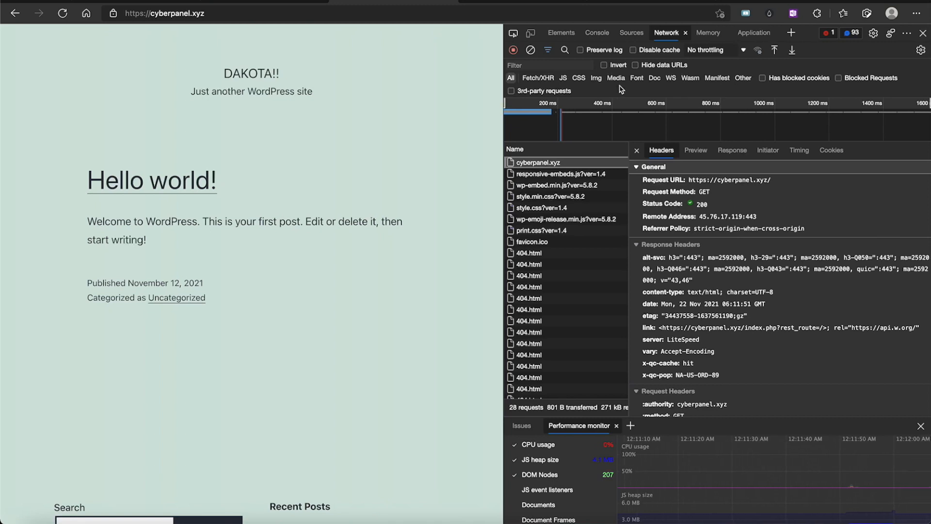
pyautogui.click(923, 33)
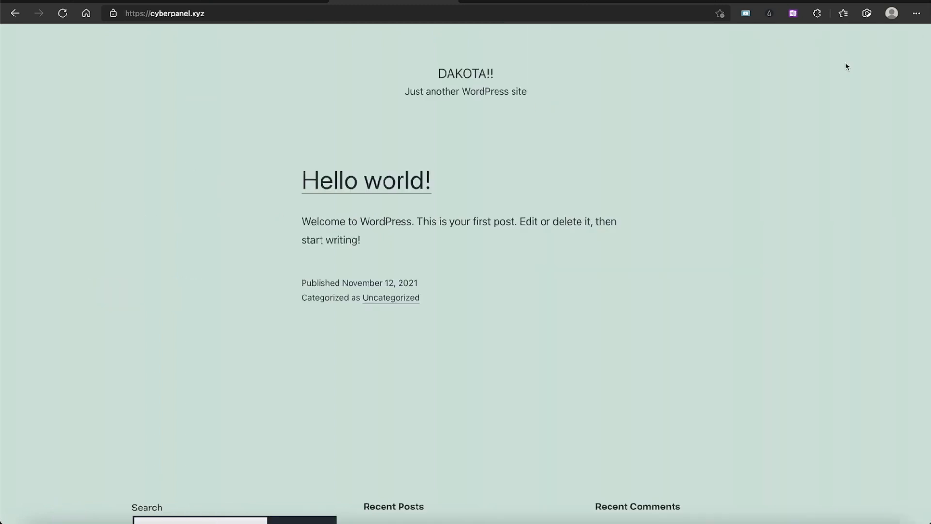